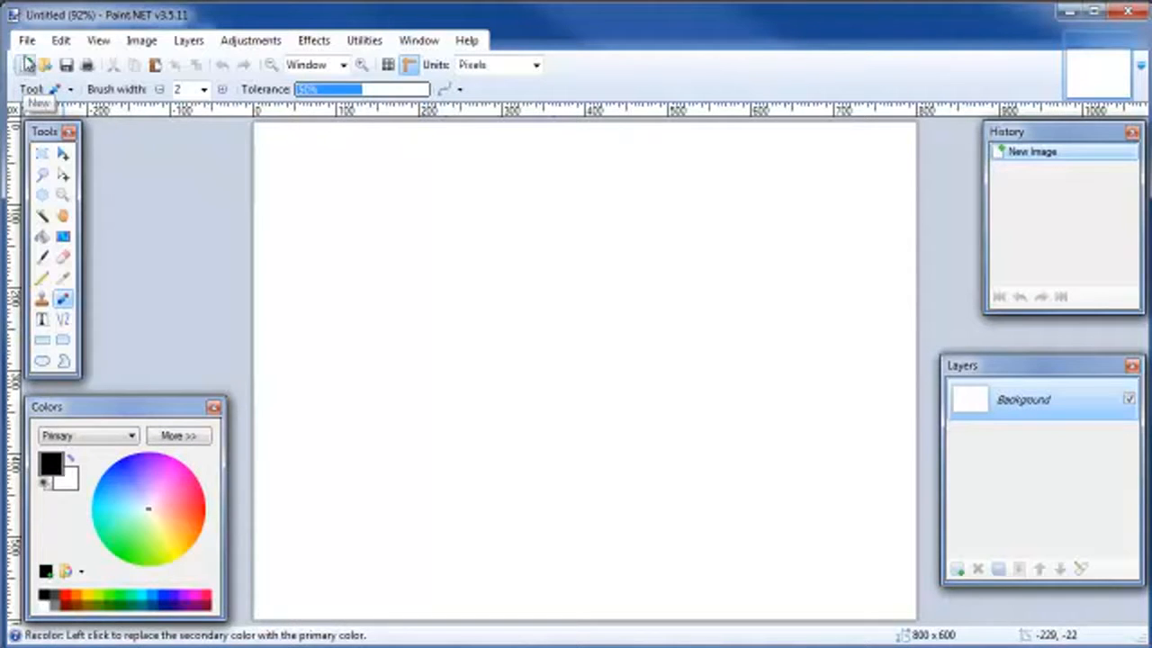
click(26, 41)
click(41, 57)
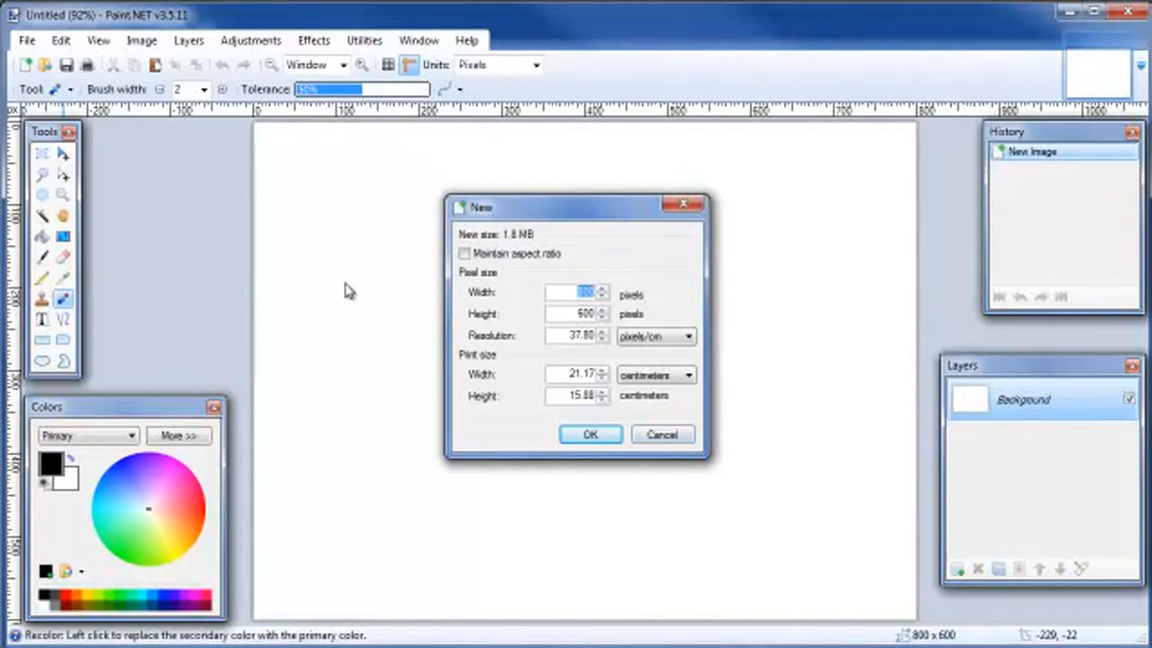
click(661, 436)
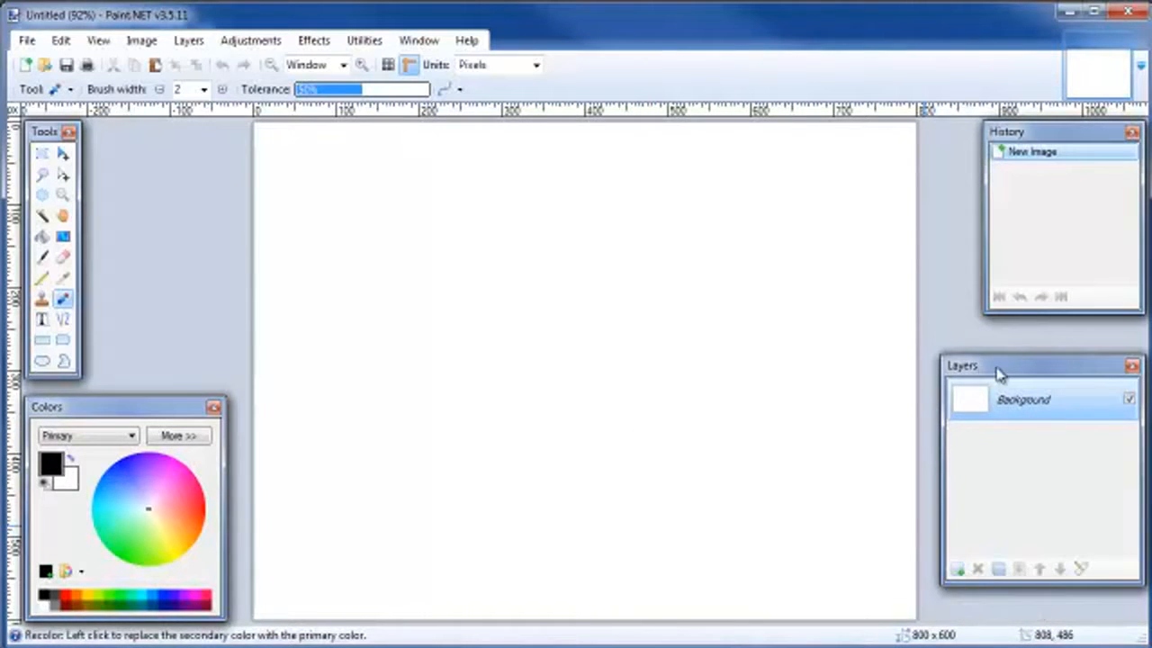
Step: Add a new layer and set up the Text tool with a red primary color, Arial Black font and size 72
click(958, 572)
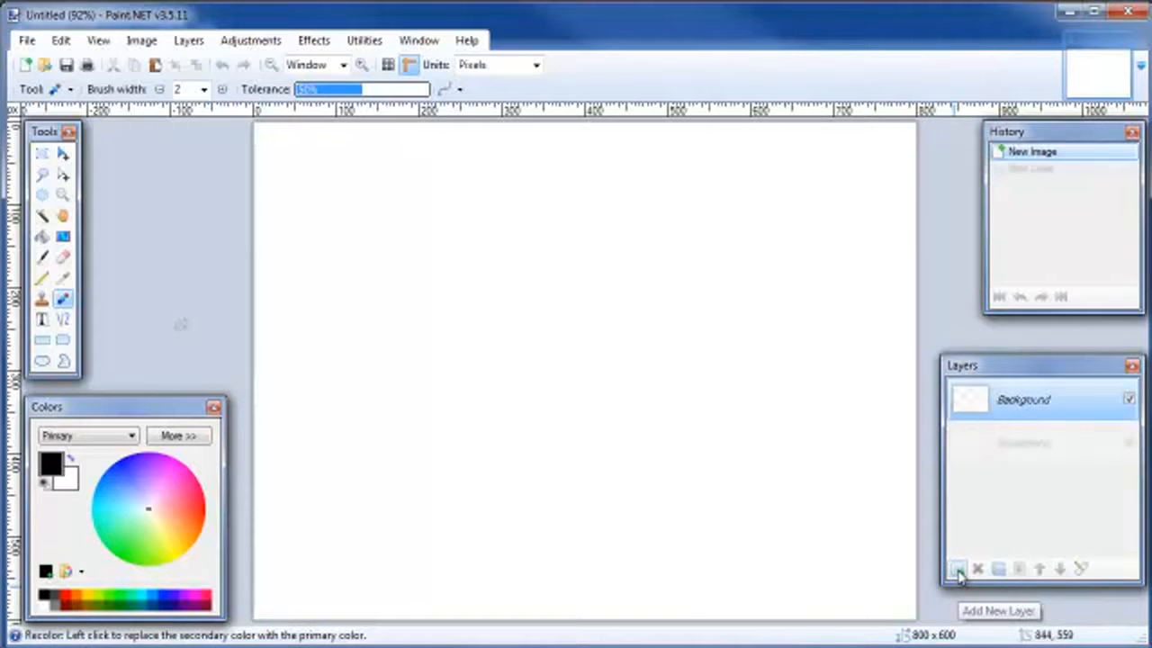
click(42, 321)
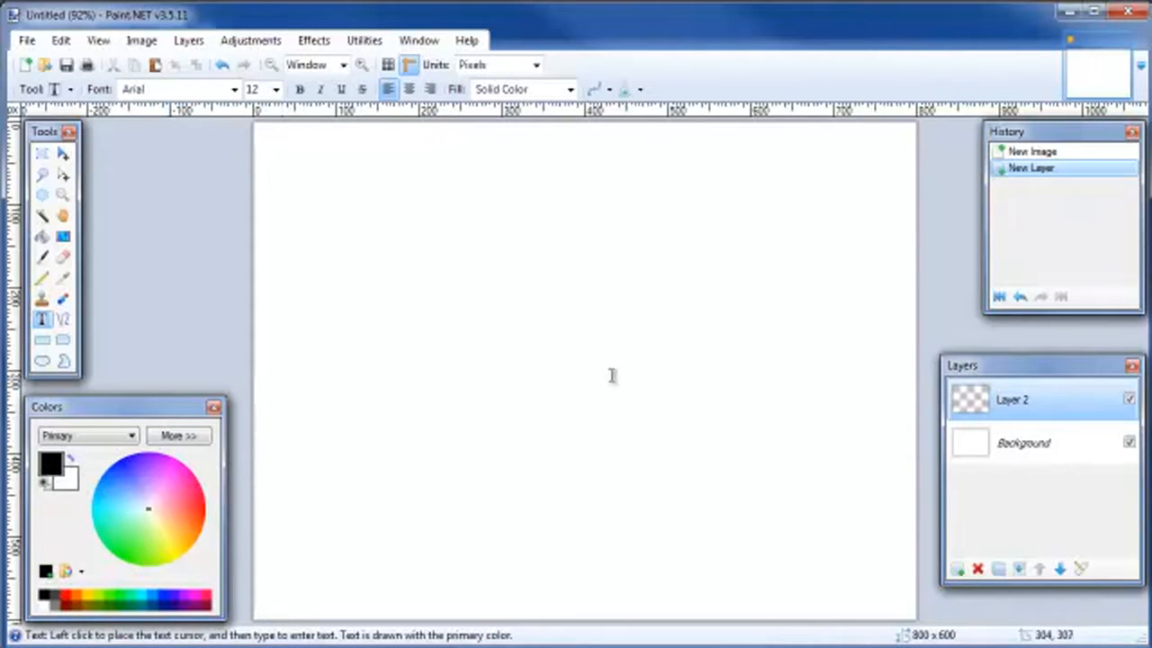
click(66, 598)
click(170, 89)
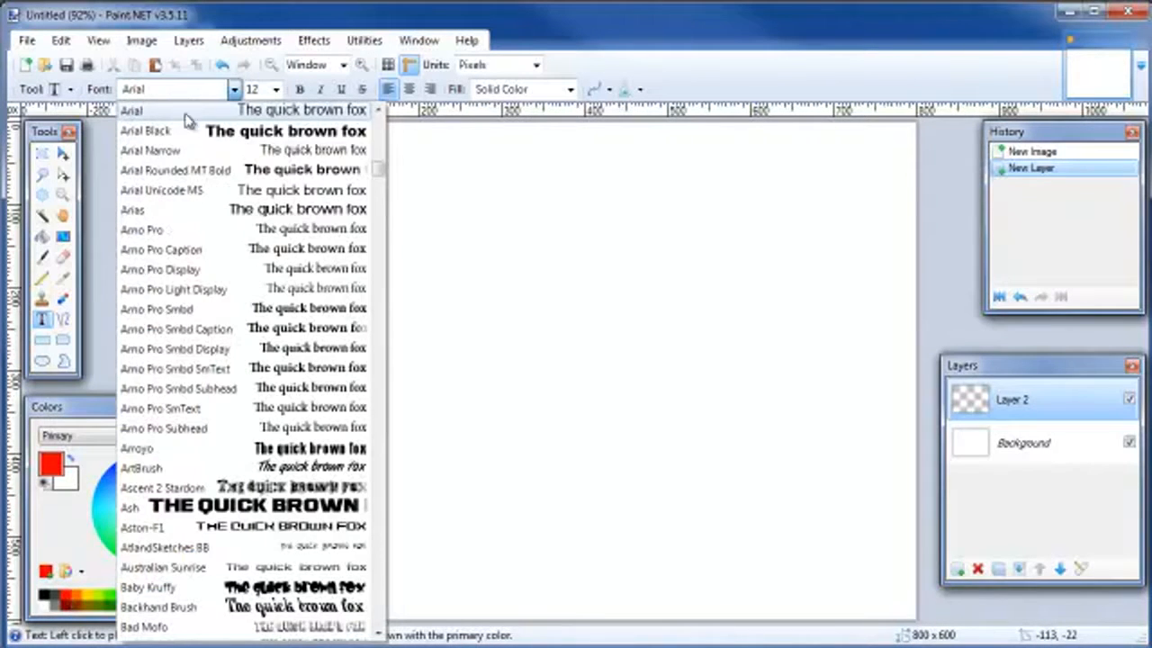
click(155, 134)
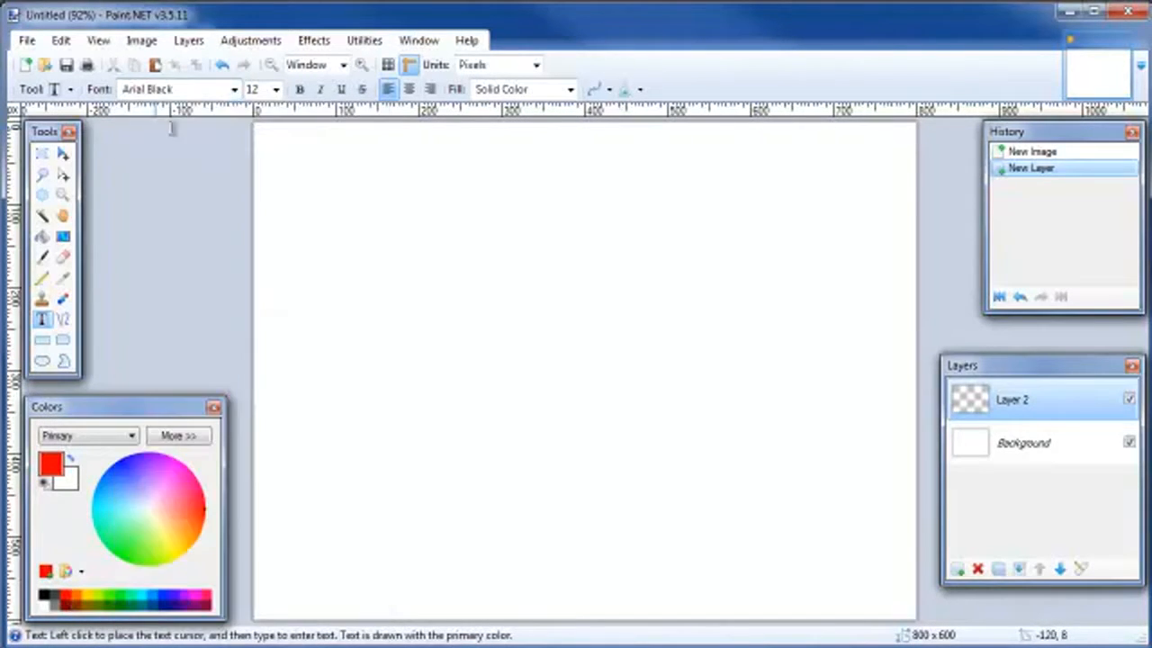
click(277, 90)
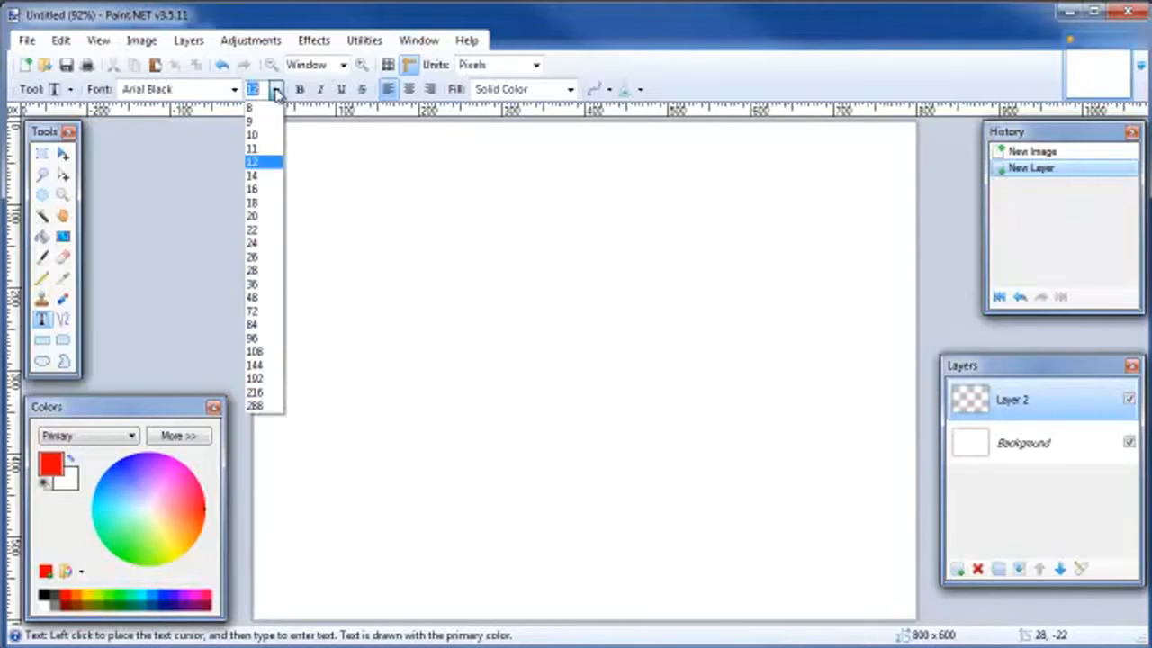
click(263, 310)
Step: Enter the text "My Text" on the new layer and move it to the lower middle of the canvas
click(365, 323)
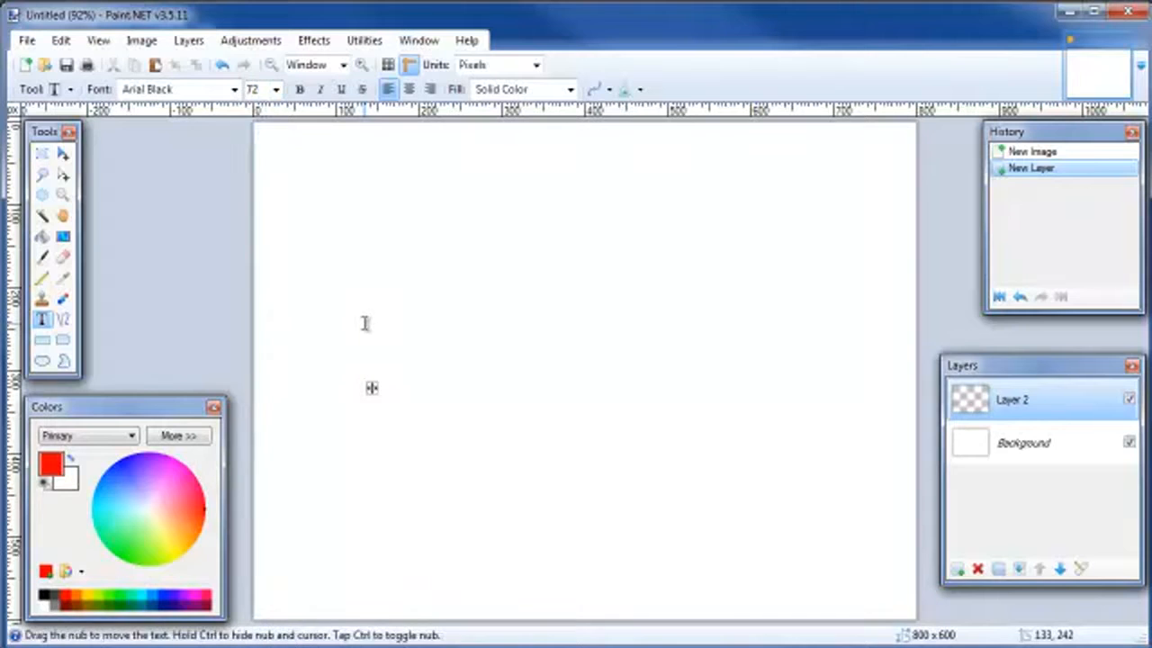
text(My Text)
drag(725, 392, 815, 499)
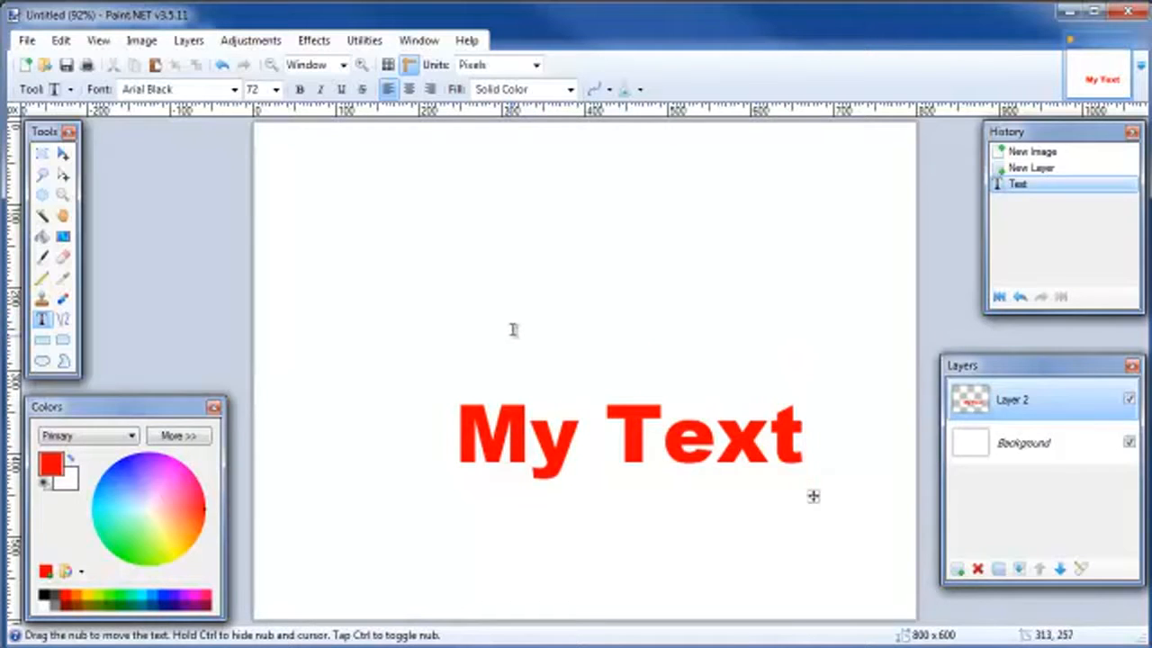
Step: Align the text object to the canvas with Center Both
click(314, 42)
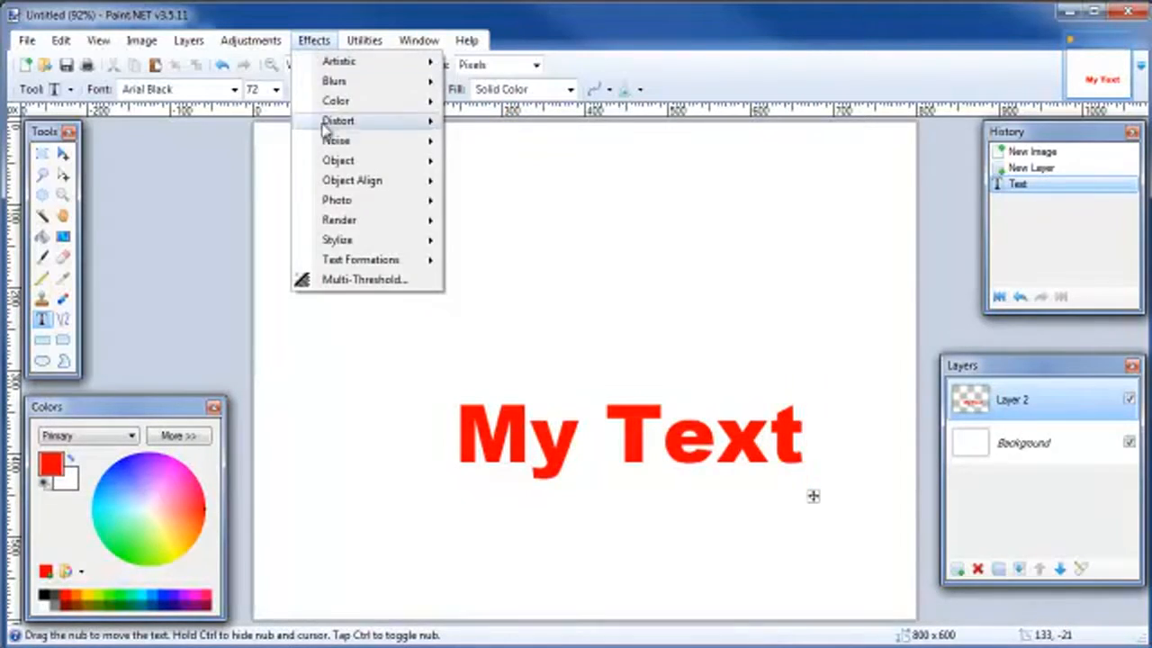
mouse_move(337, 183)
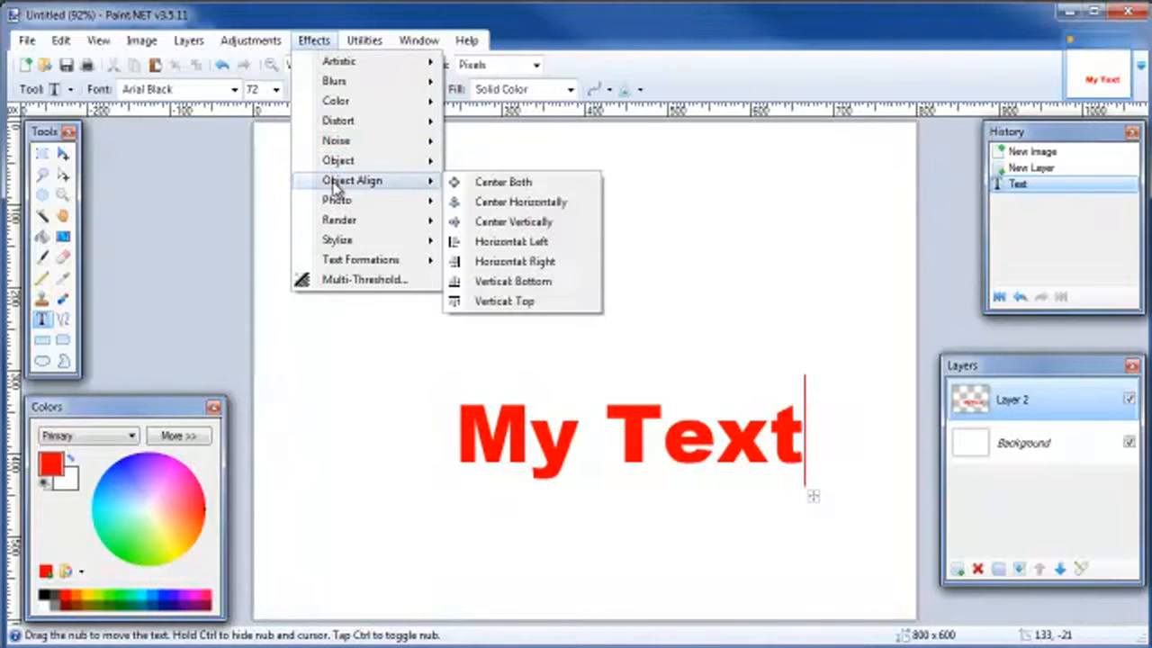
click(502, 182)
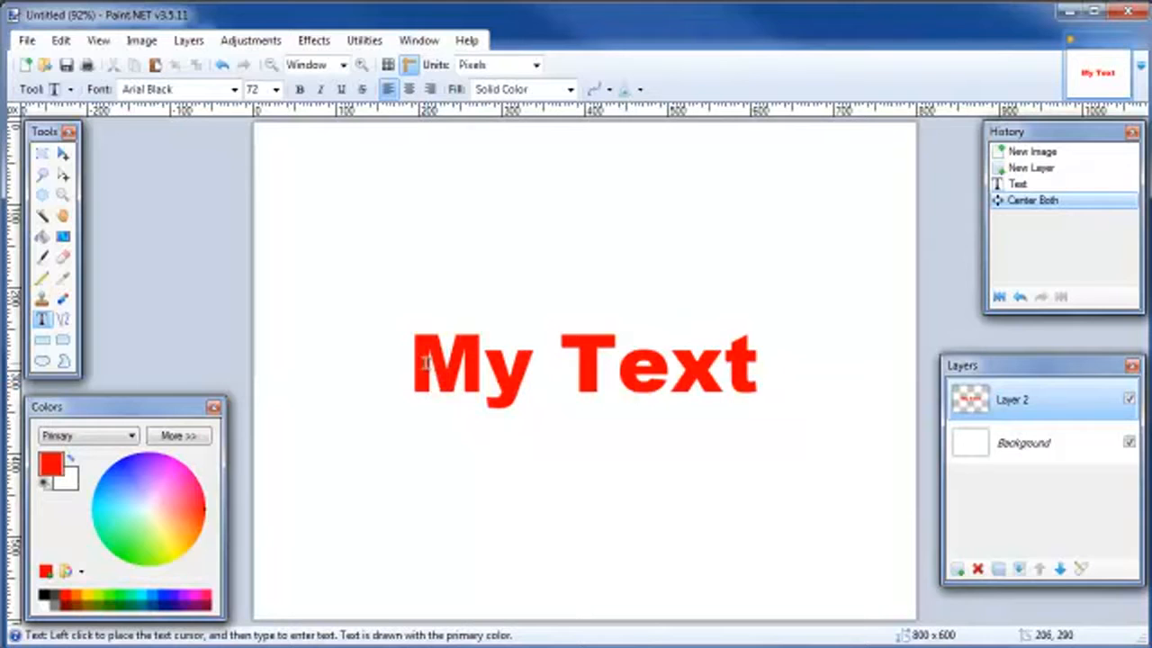
Step: Start the Drop Shadow effect on the text layer and move its dialog aside so the lettering can be seen
click(313, 42)
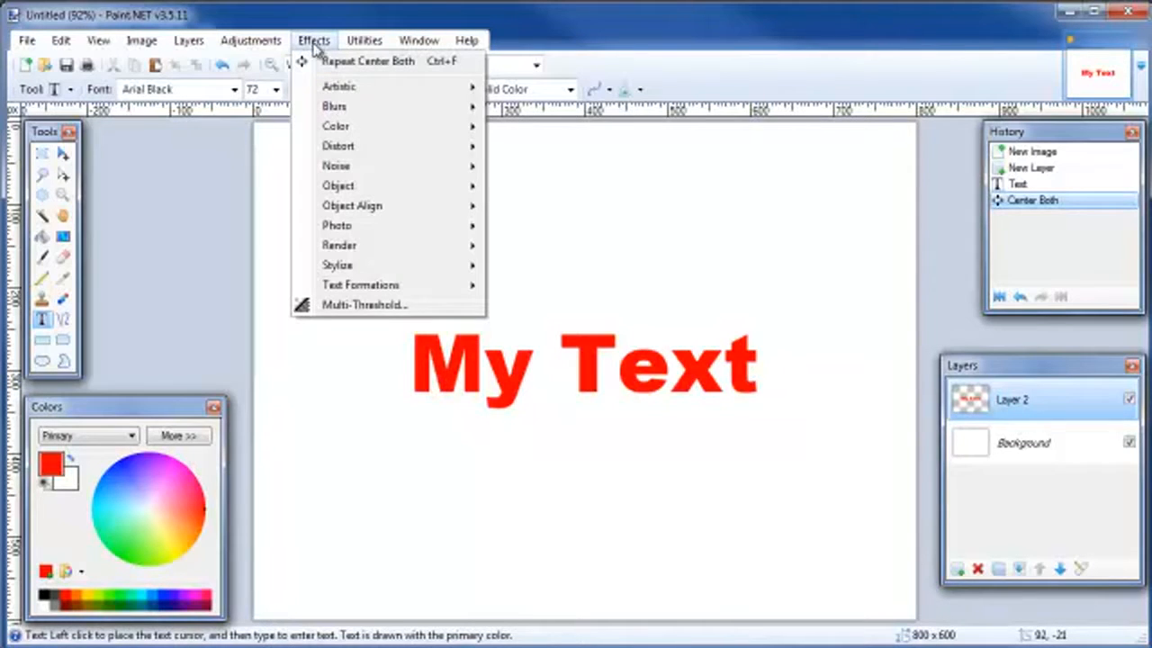
mouse_move(341, 187)
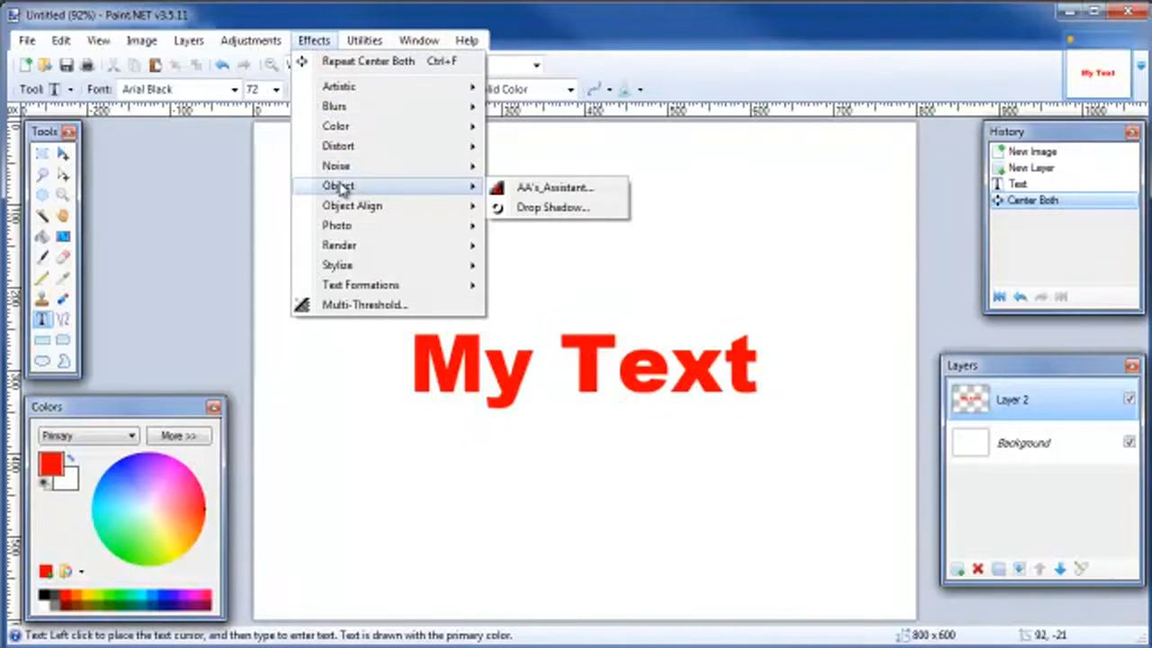
click(528, 216)
drag(523, 138, 713, 163)
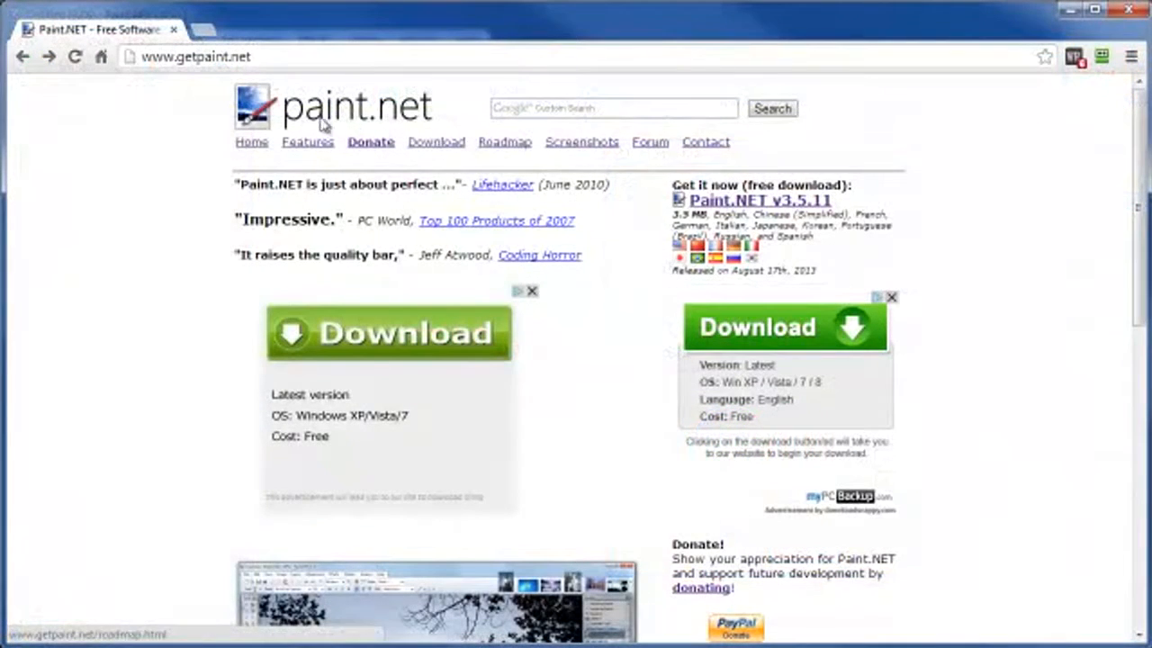
Step: In the browser, go from getpaint.net to the forum's Plugins section and look through the Plugin Packs list
click(650, 142)
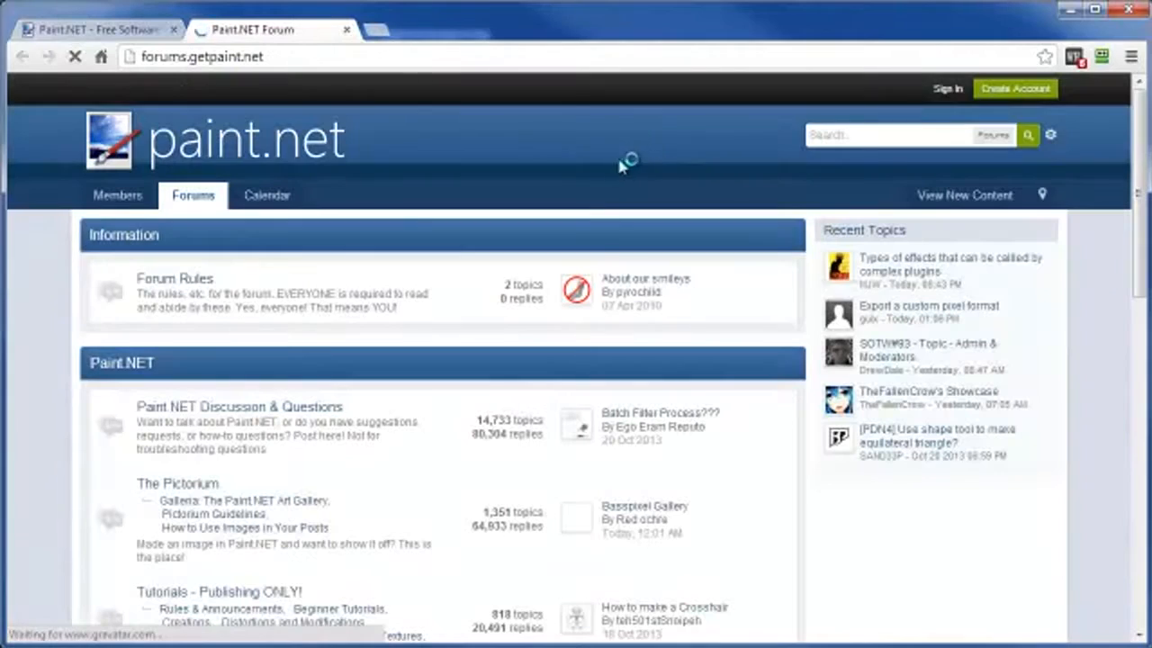
scroll(252, 528, down, 4)
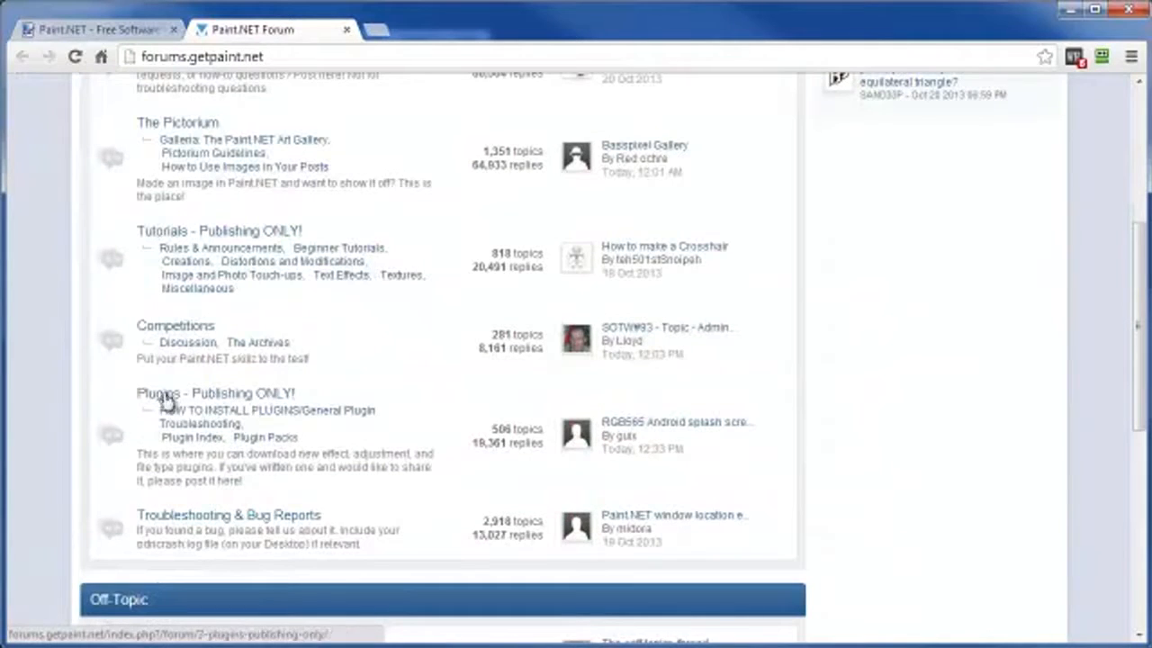
click(251, 395)
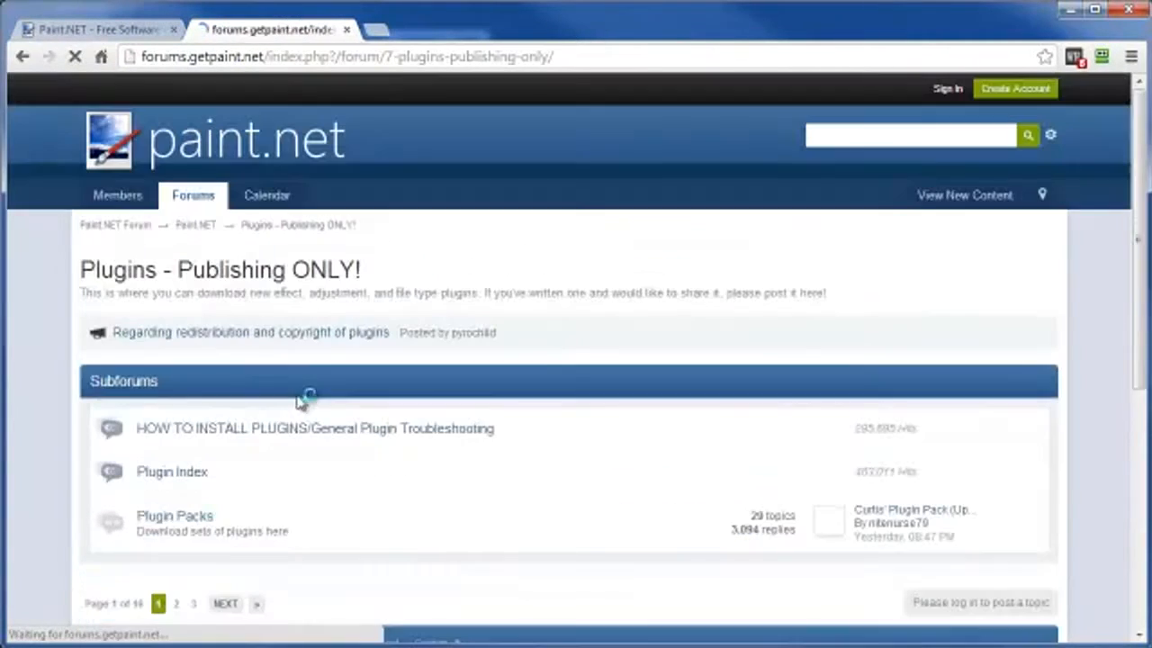
click(155, 518)
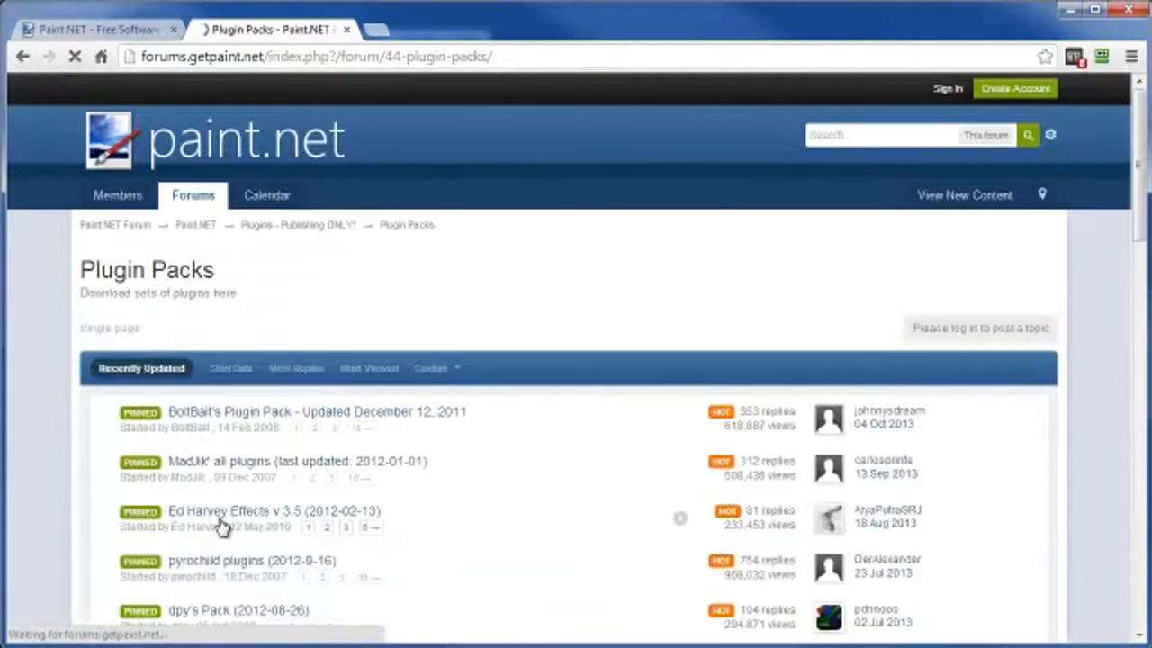
scroll(162, 504, down, 2)
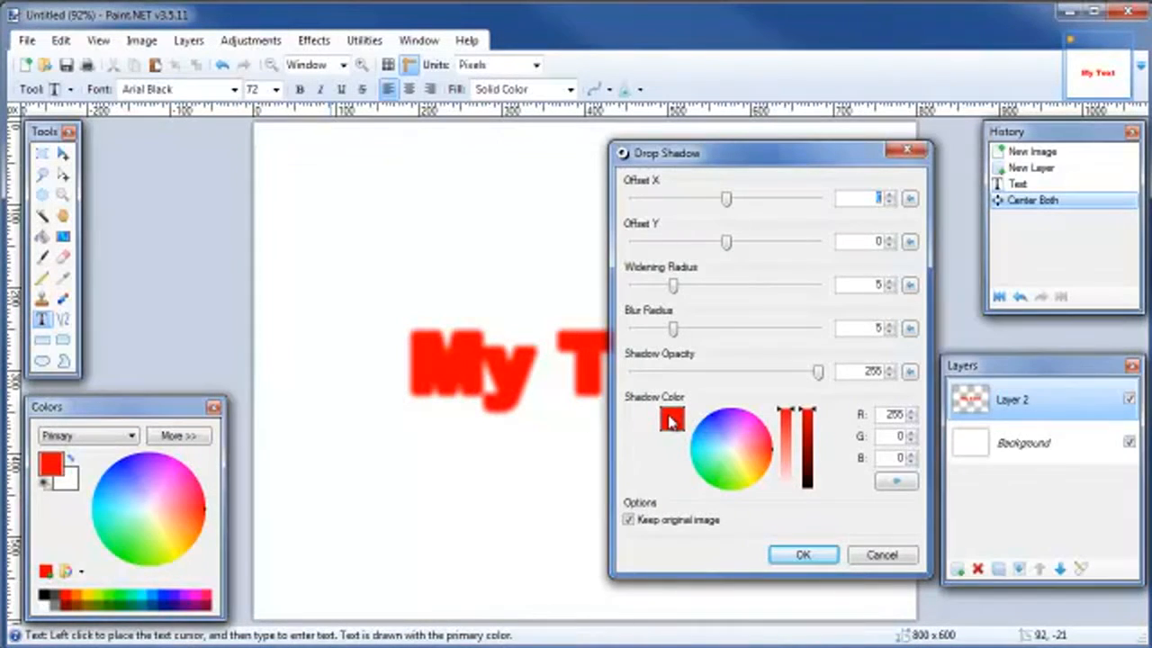
Step: Back in Paint.NET, apply a black drop shadow with Offset X 4, Offset Y 3, Widening Radius 5 and Blur Radius 6
click(807, 488)
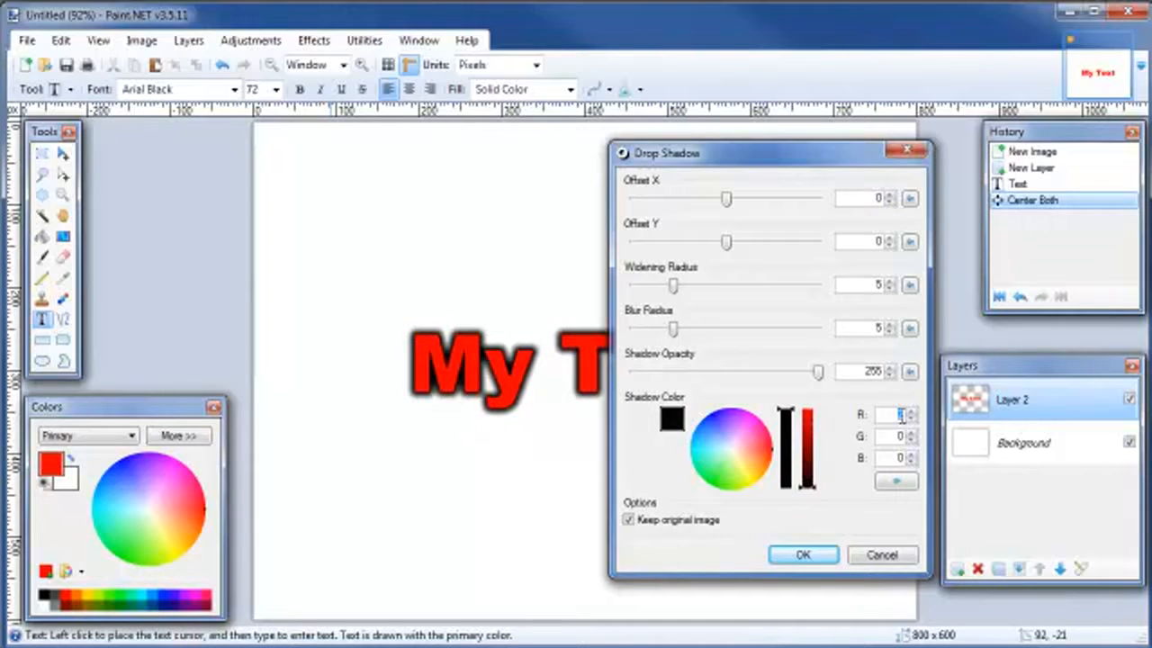
mouse_move(677, 333)
mouse_down()
mouse_move(695, 330)
mouse_move(668, 331)
mouse_move(685, 333)
mouse_up()
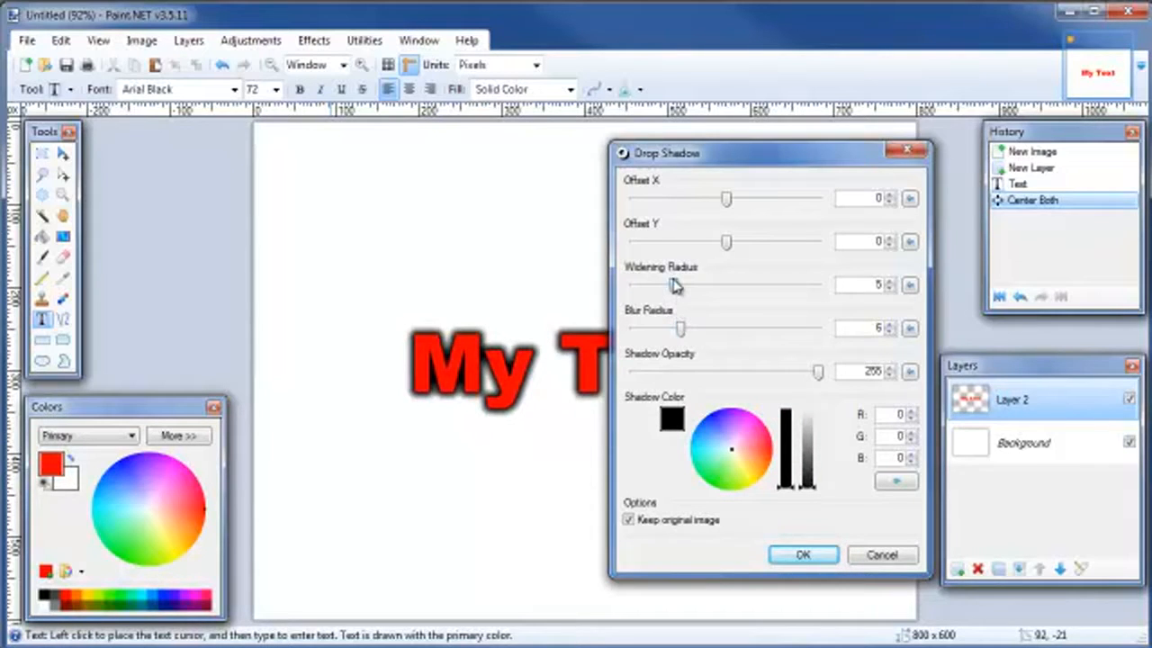
mouse_move(674, 286)
mouse_down()
mouse_move(655, 286)
mouse_move(674, 286)
mouse_up()
drag(715, 203, 732, 199)
drag(725, 241, 733, 241)
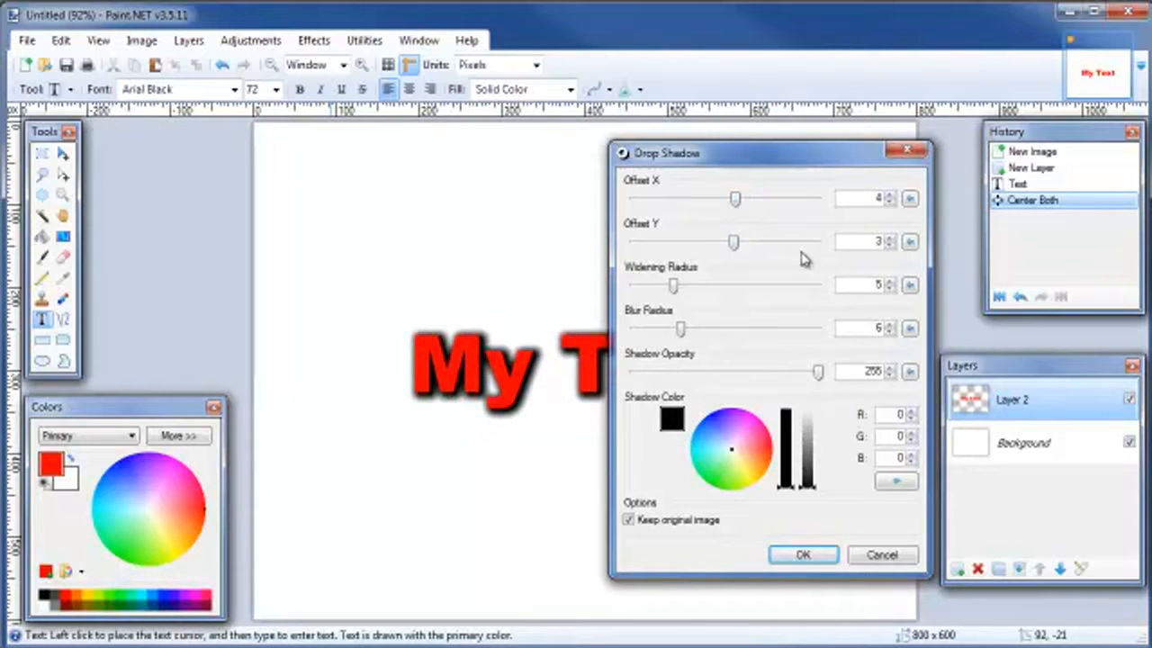
click(803, 555)
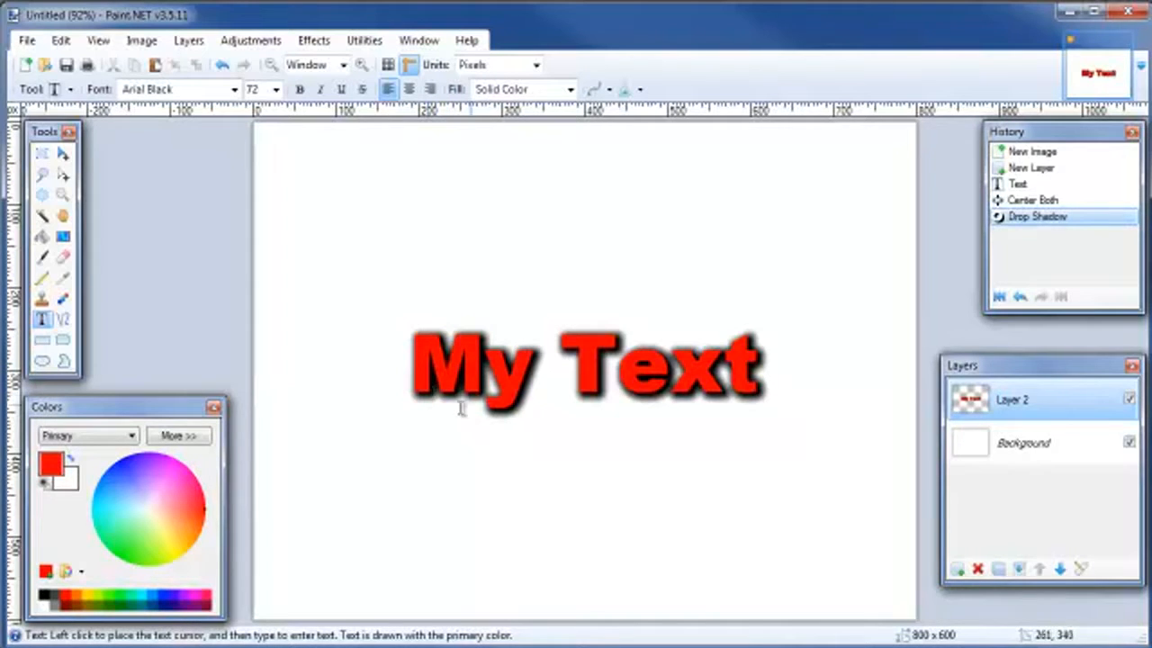
Step: Rename the text layer as "My Text"
double_click(1035, 404)
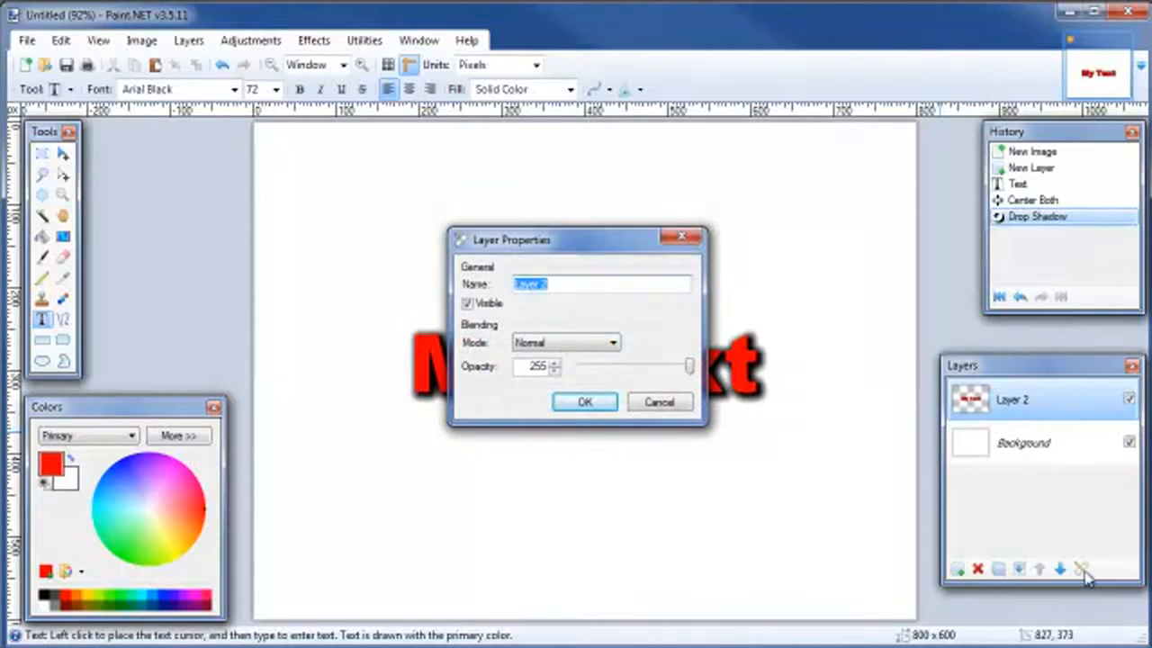
text(My Text)
click(578, 401)
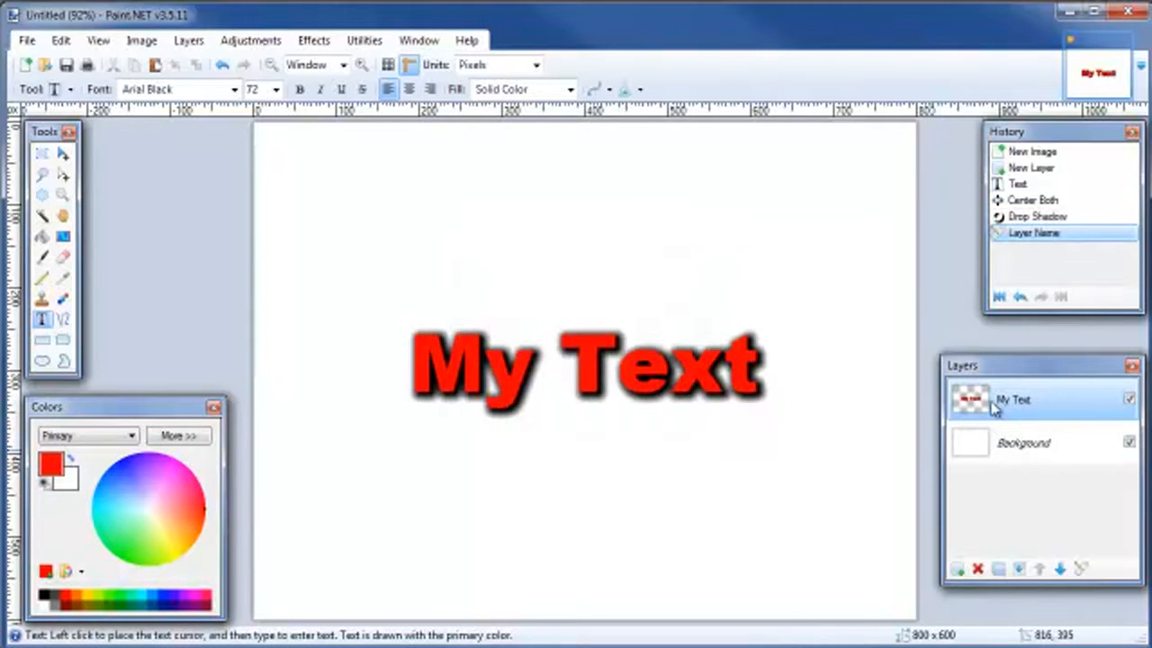
Step: Select all the red lettering with the Magic Wand and fill it with a radial gradient from green at the text's center to blue outward
click(42, 217)
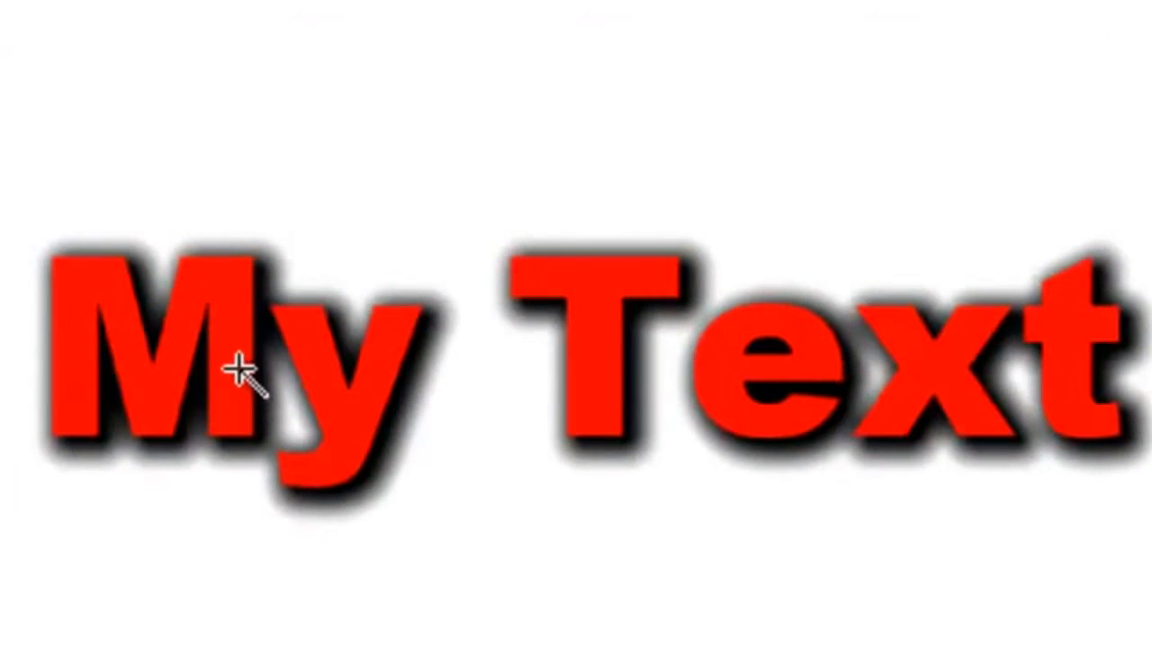
click(596, 341)
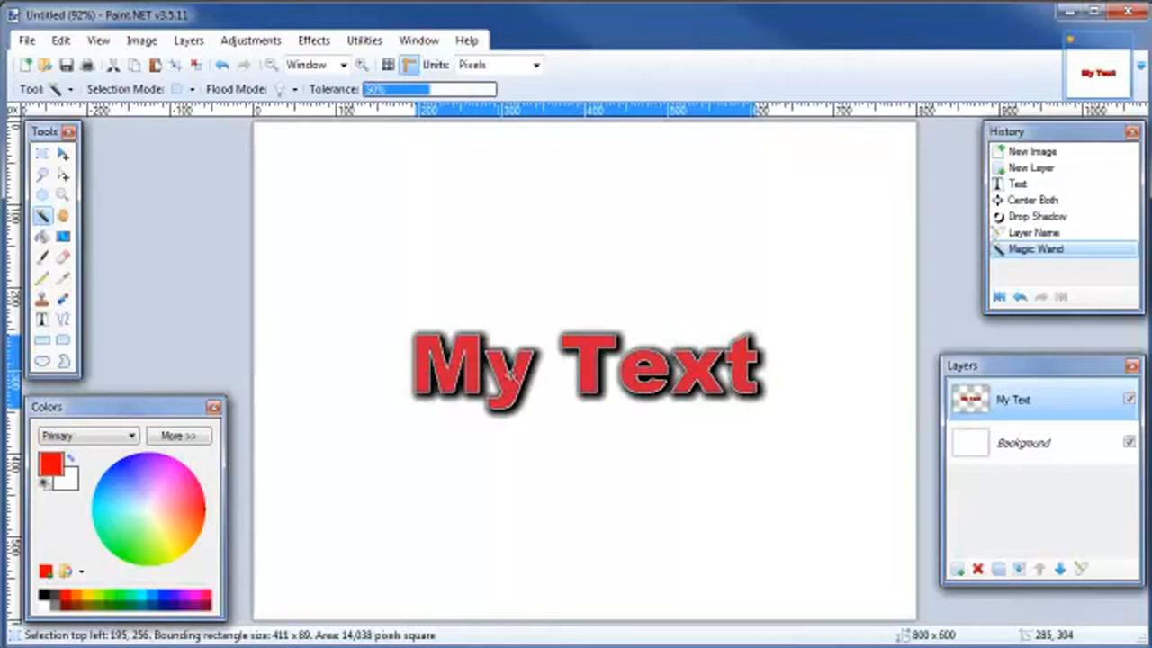
click(63, 235)
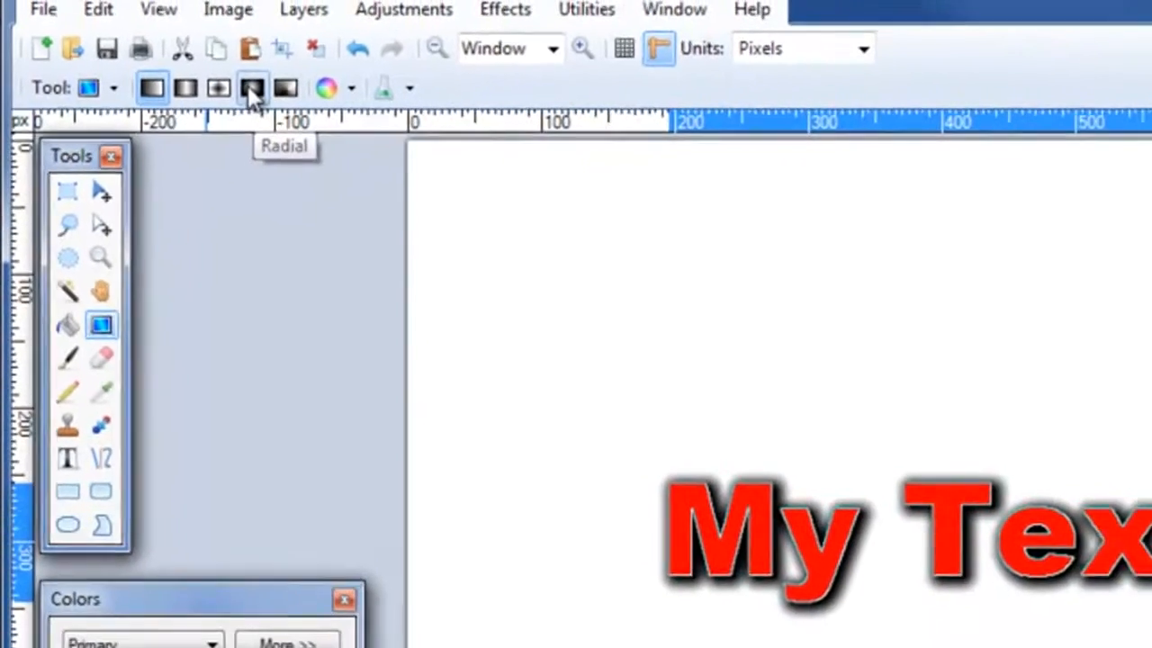
click(252, 87)
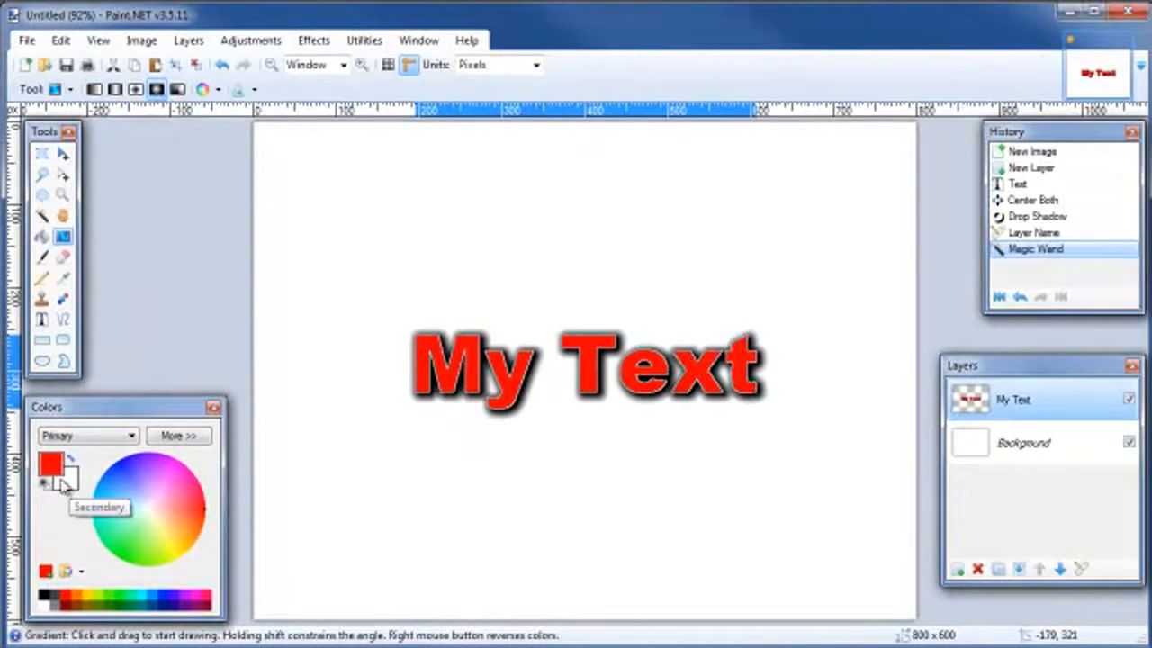
click(65, 483)
click(125, 476)
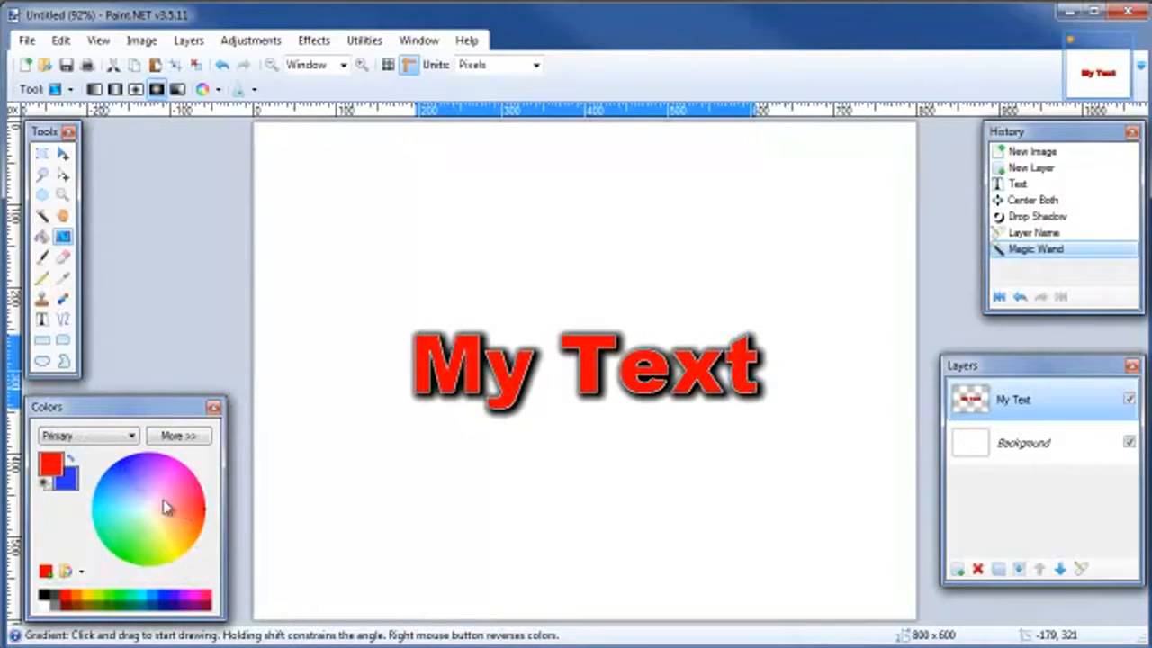
click(133, 544)
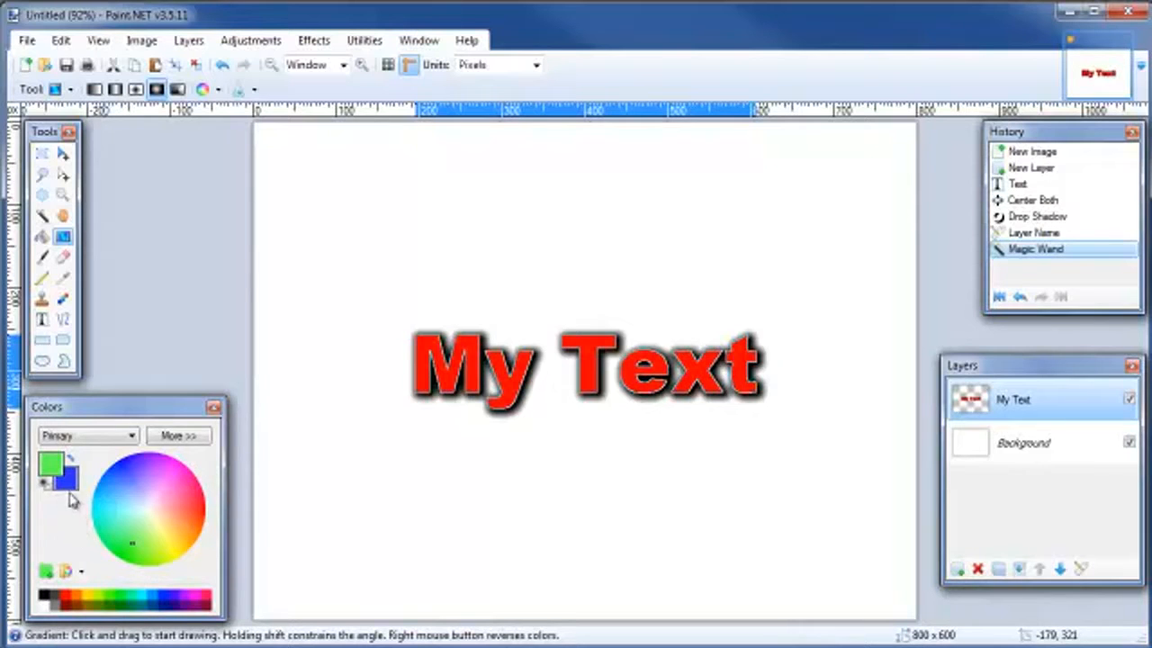
drag(589, 364, 431, 371)
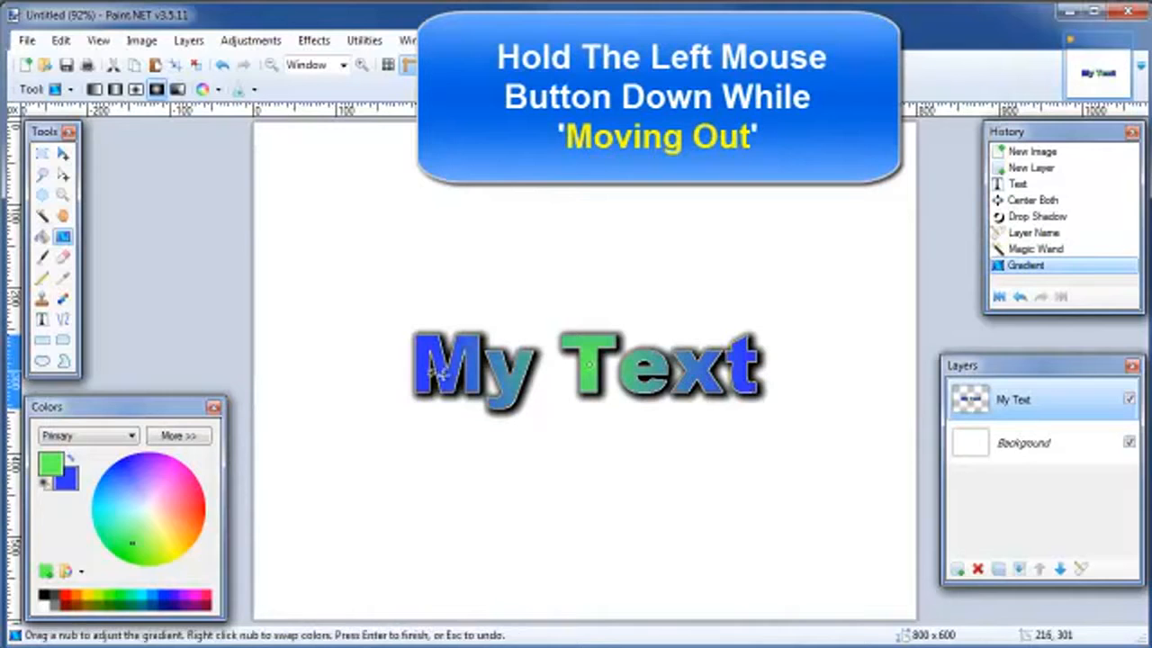
Step: Refill the selected lettering with a Linear (Reflected) green-to-blue gradient, ending with one running downward from above the text to just below it
click(115, 90)
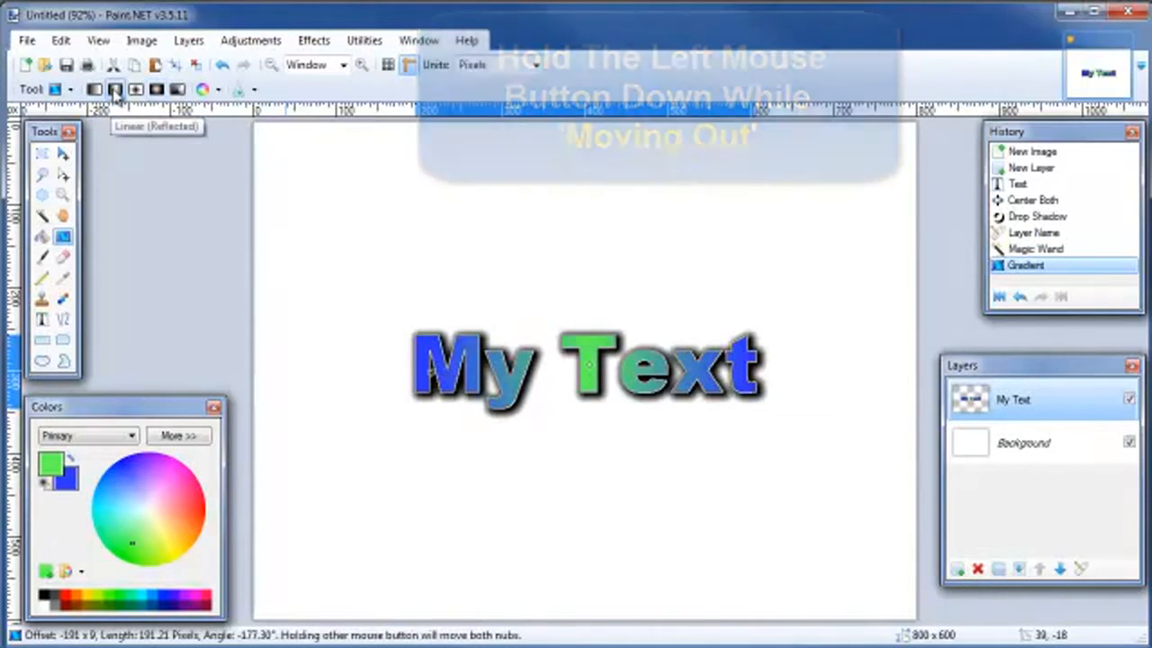
drag(583, 366, 711, 315)
drag(497, 270, 491, 418)
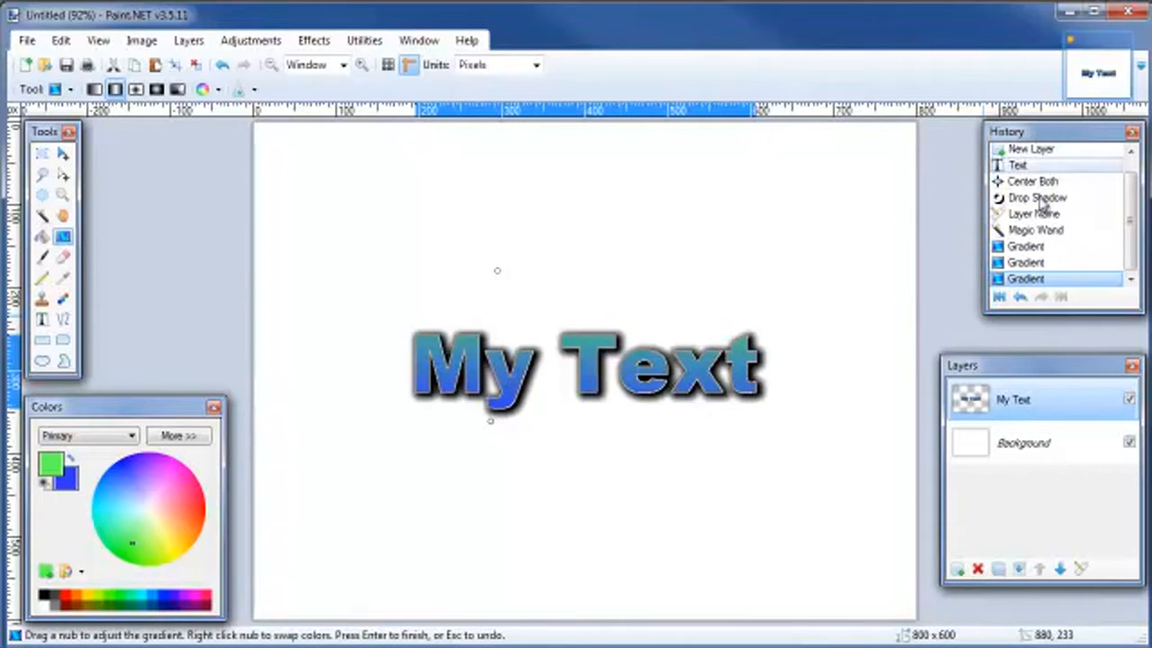
Step: Roll the image history back to the layer renaming, undoing the gradient fills and the Magic Wand selection
click(1025, 245)
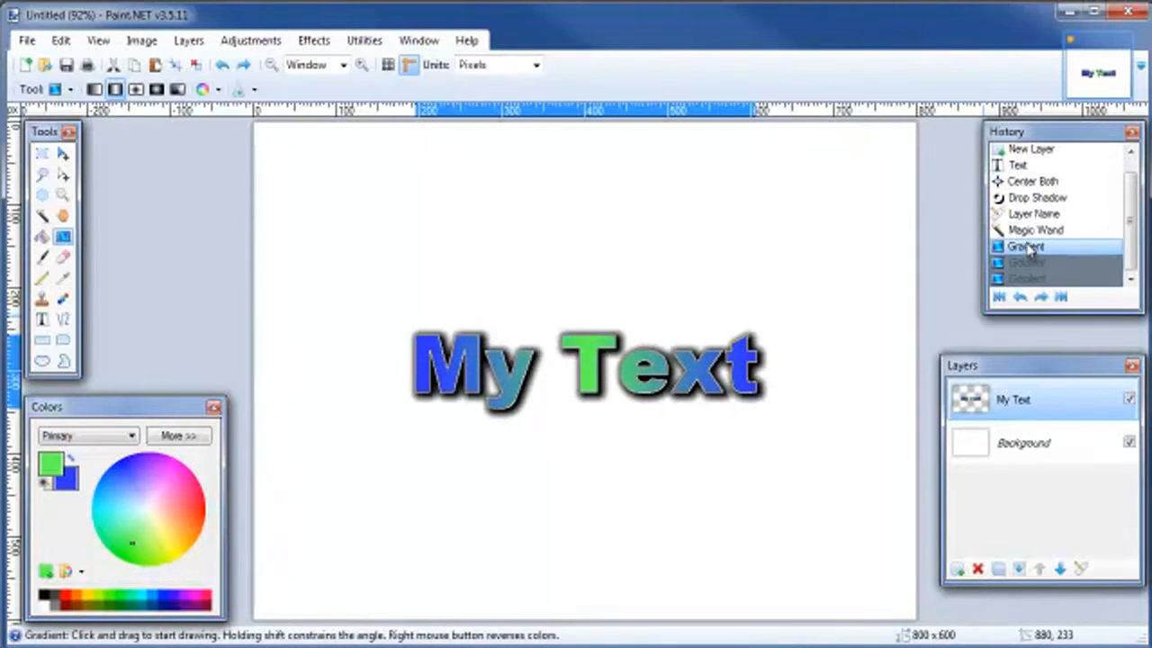
click(1019, 230)
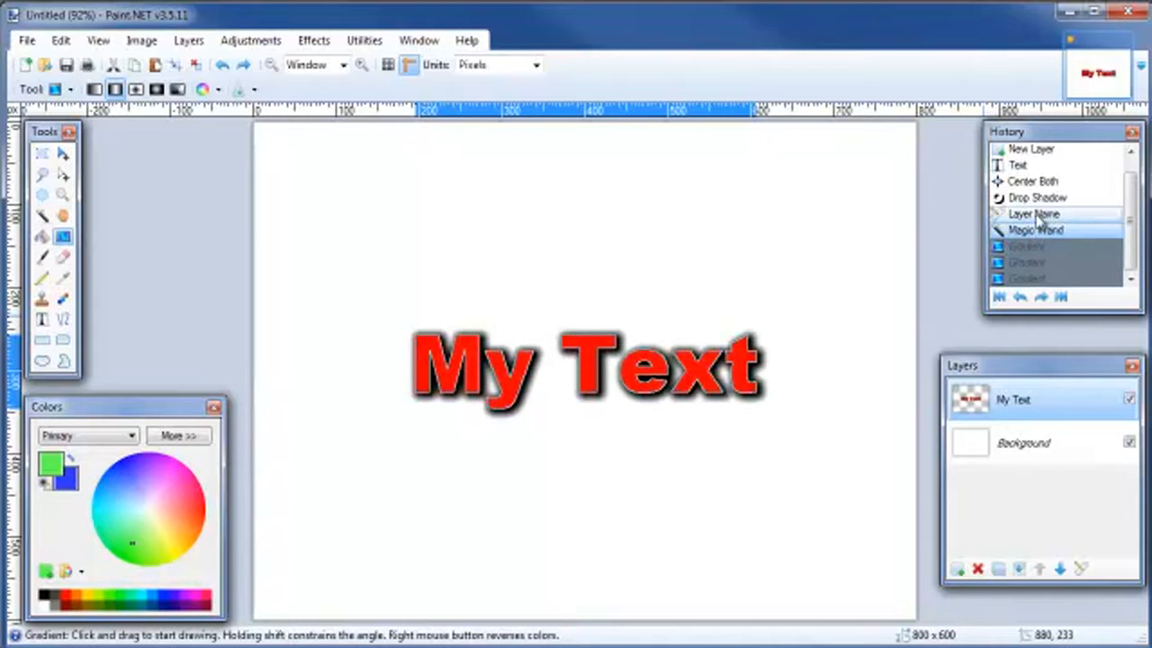
click(1030, 214)
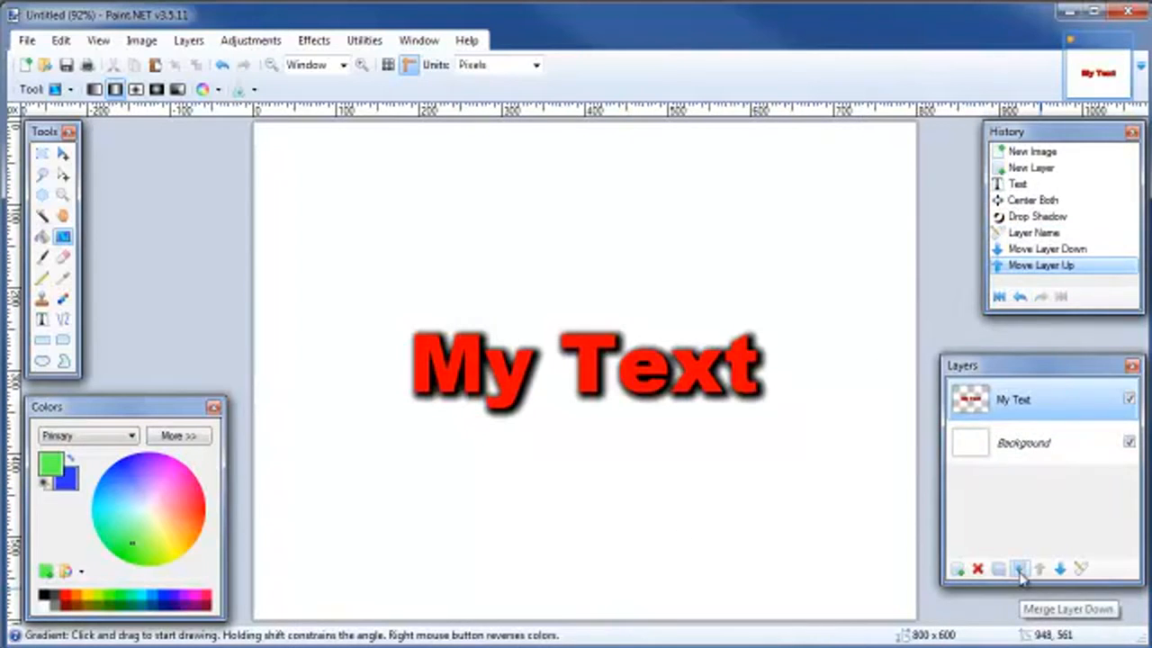
Step: Merge the My Text layer down into the background and crop the image to about 461 x 123 pixels around the lettering
click(1019, 570)
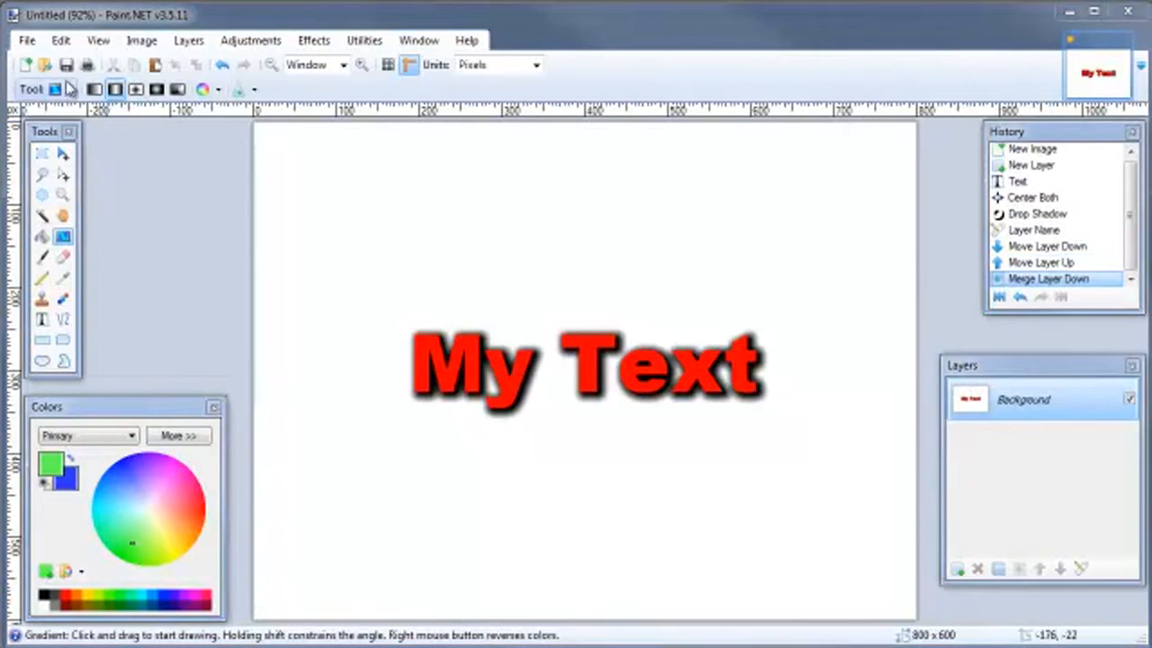
click(42, 157)
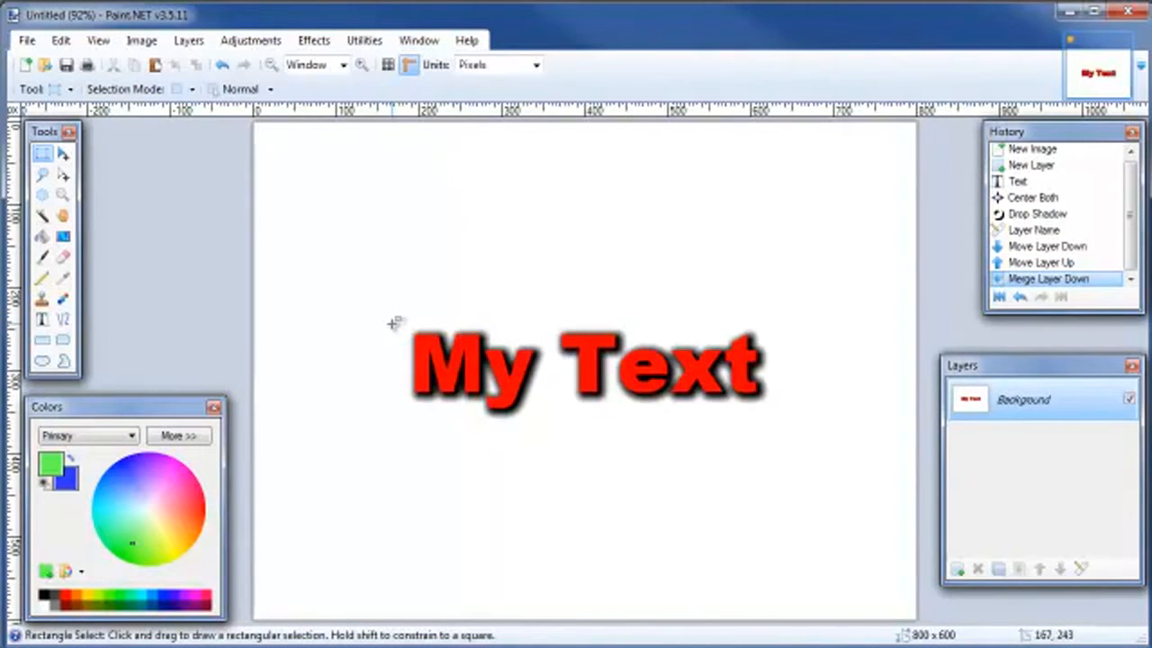
drag(394, 320, 779, 419)
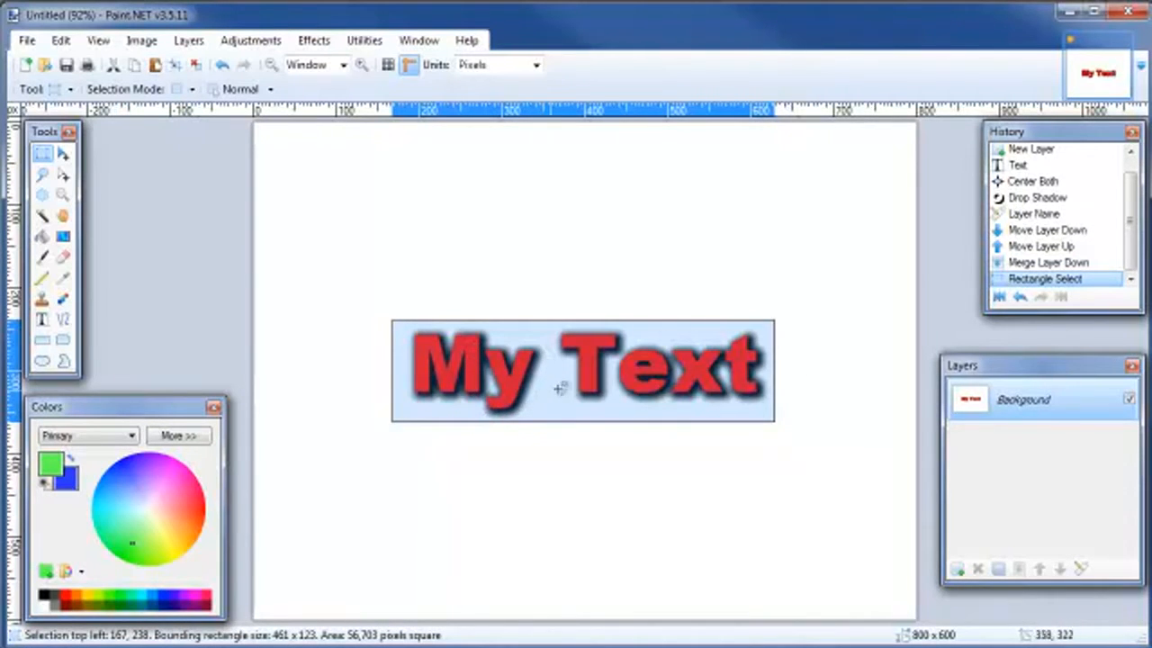
click(176, 68)
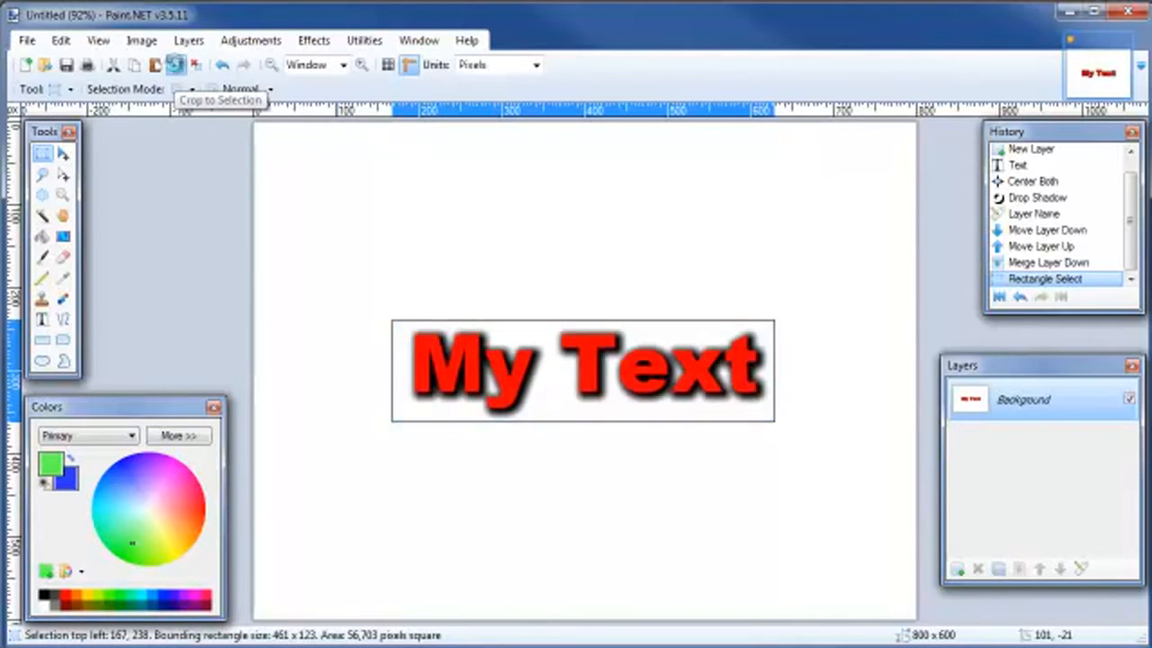
Step: Save the cropped image in the Working folder as a JPEG named MyText.jpg, raising the quality setting
click(27, 42)
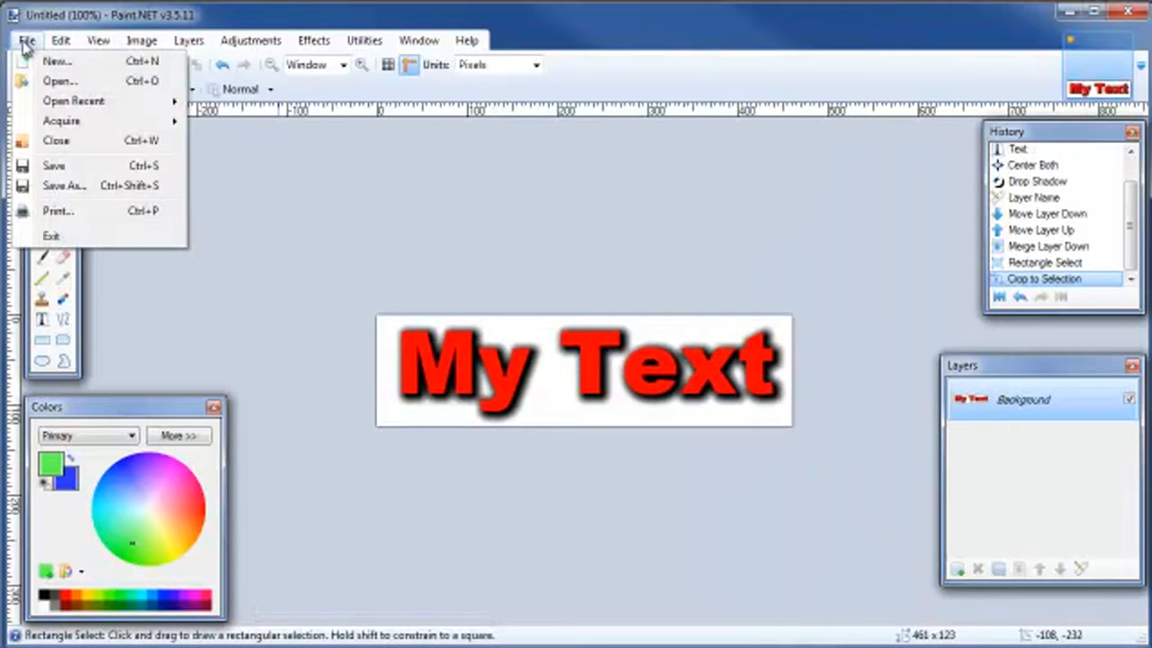
click(56, 187)
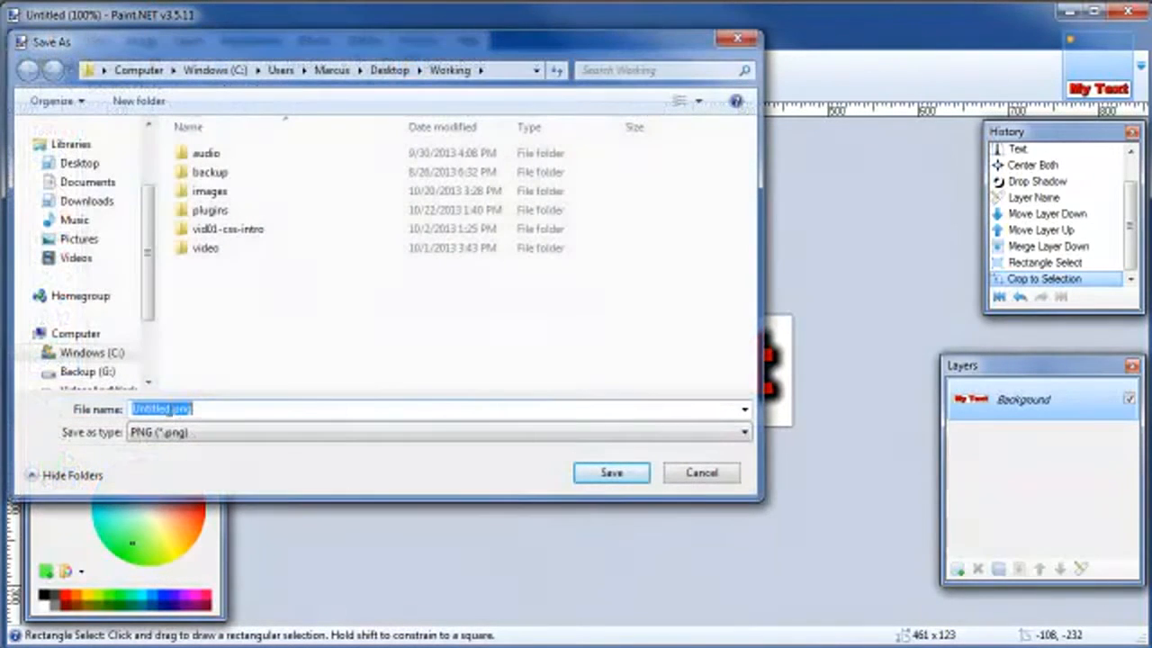
click(179, 436)
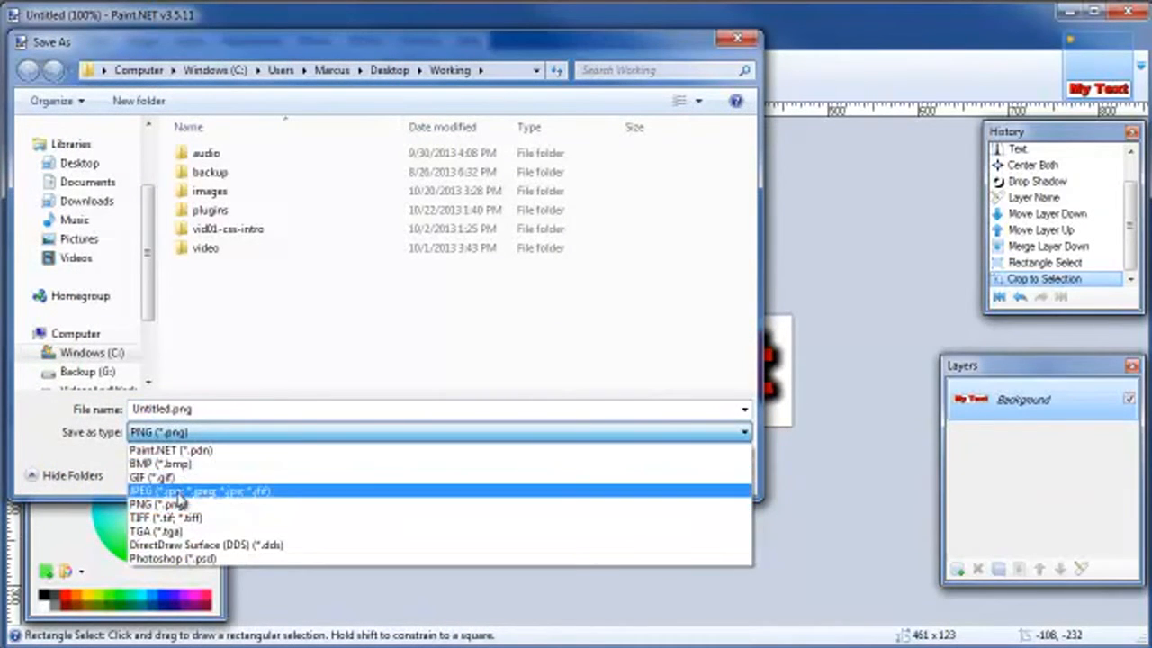
click(179, 491)
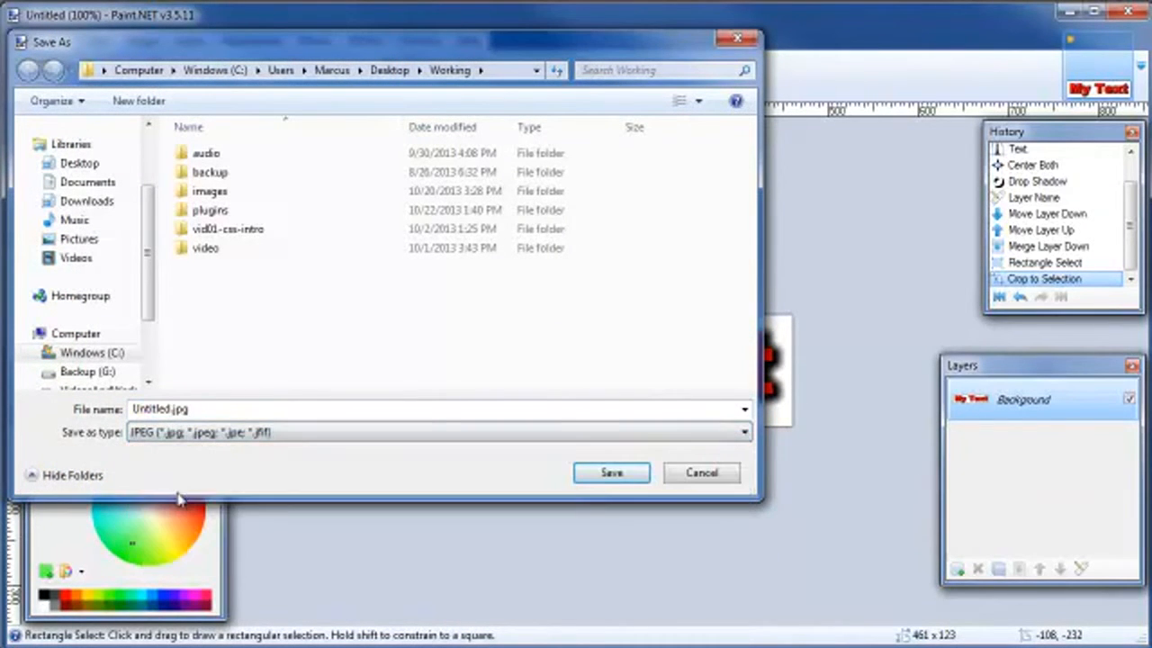
triple_click(144, 410)
click(144, 410)
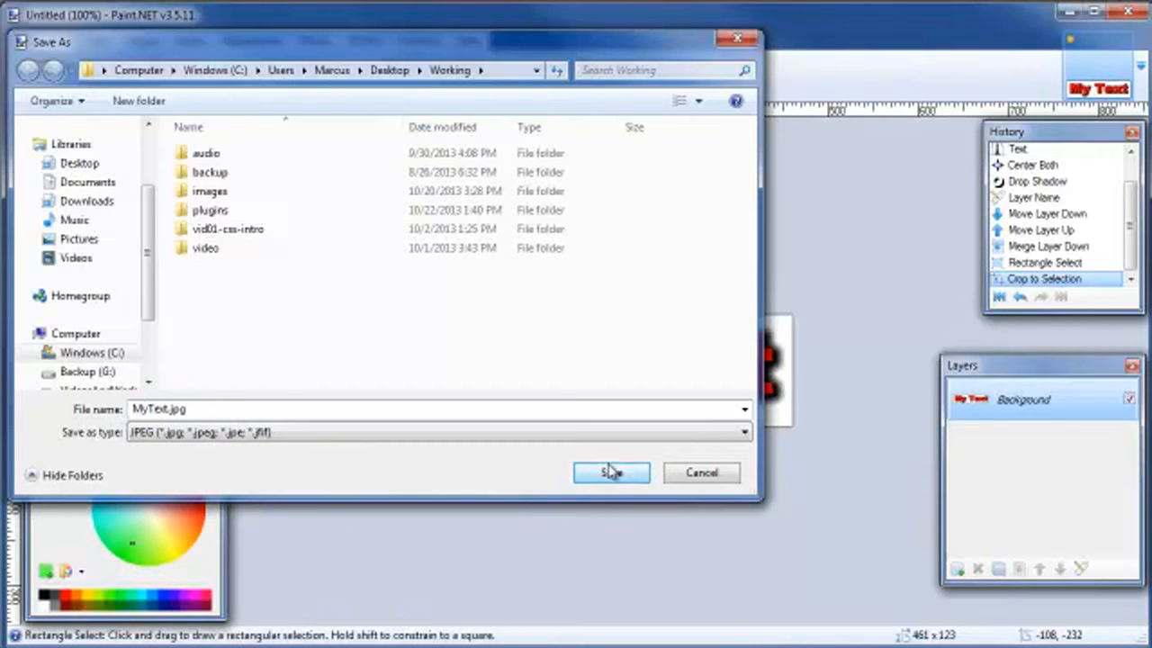
click(612, 472)
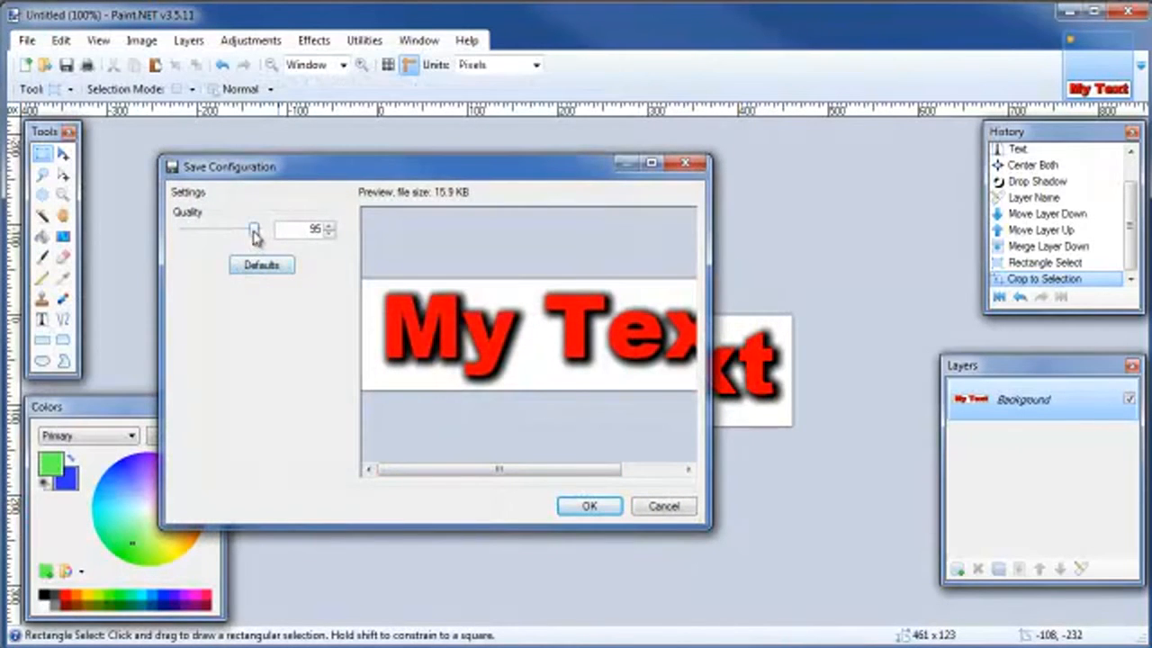
drag(255, 234, 261, 232)
click(589, 506)
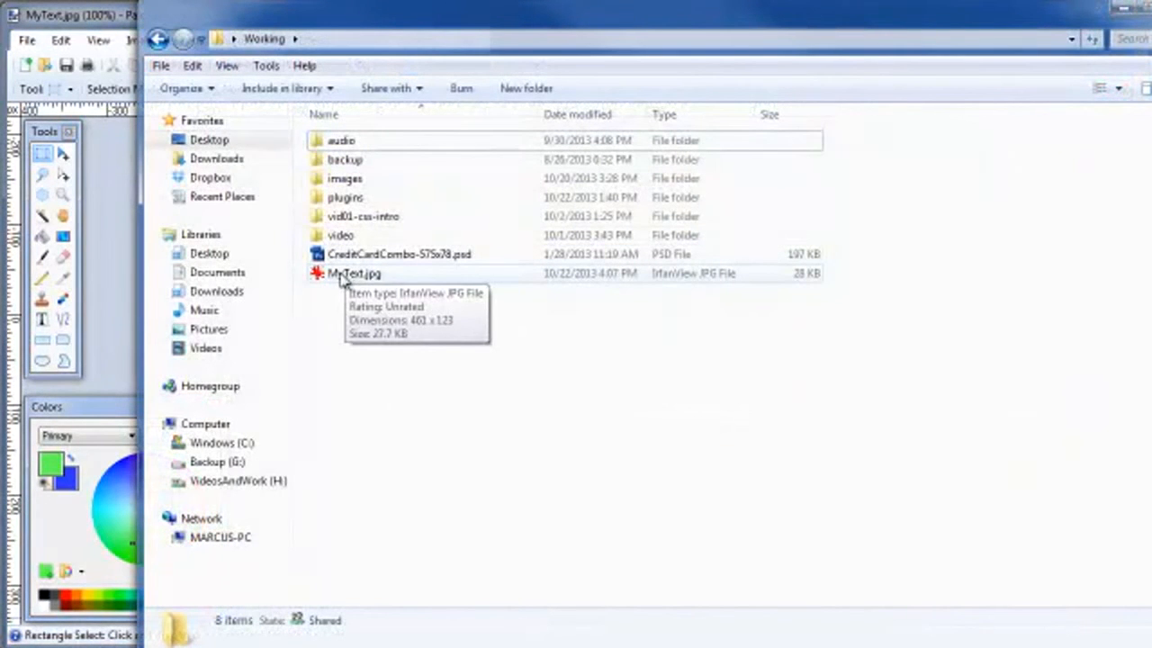
Step: In Windows Explorer, open the saved MyText.jpg from the Working folder to view it
double_click(341, 278)
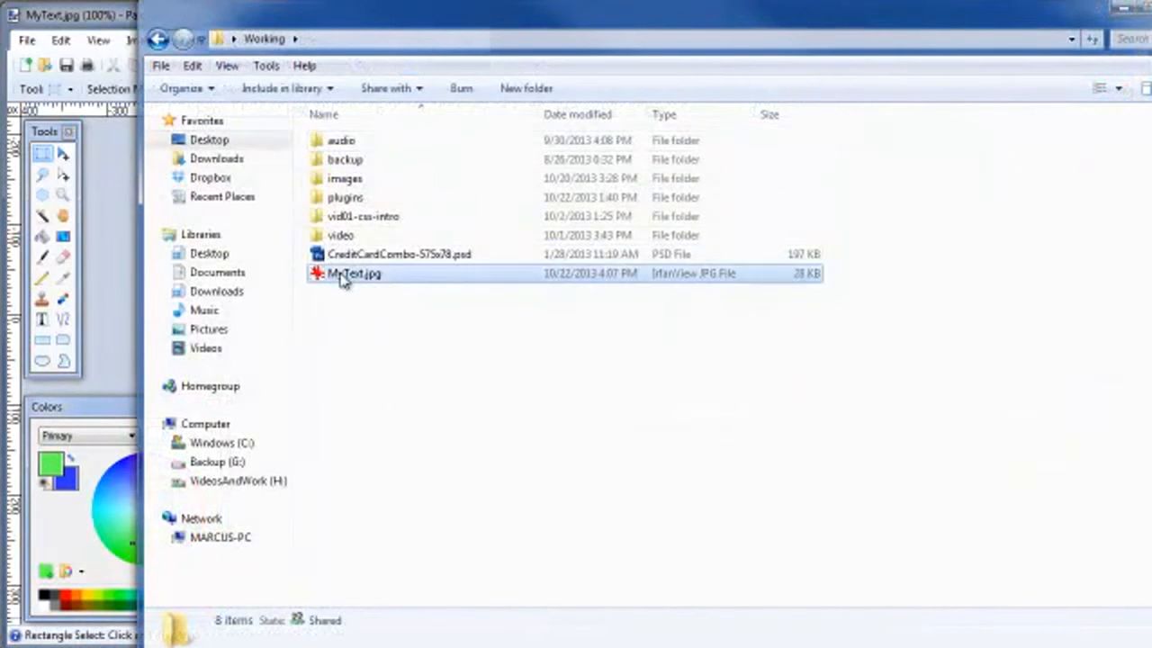